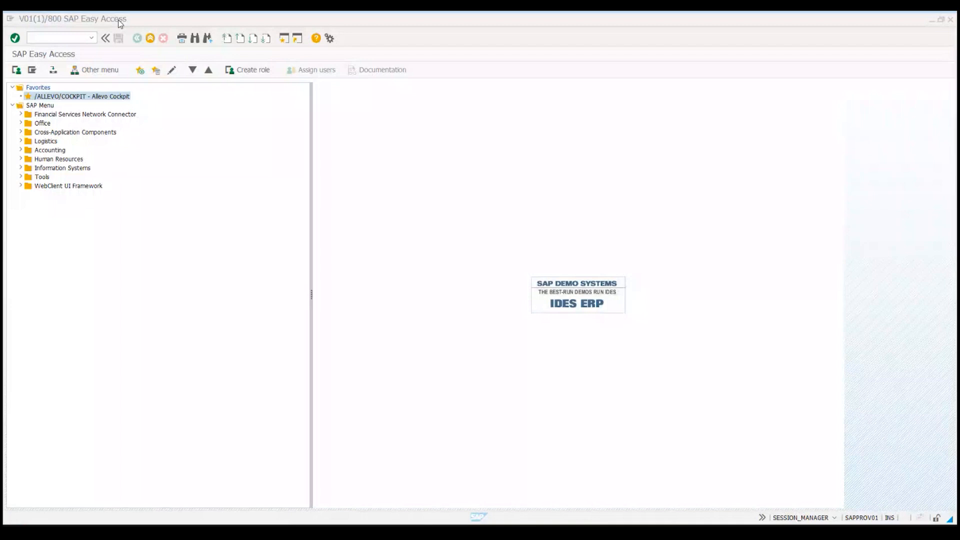
# Open the Allevo Cockpit from the favorites and start MultiObject Planning for cost centers.
pyautogui.click(114, 98)
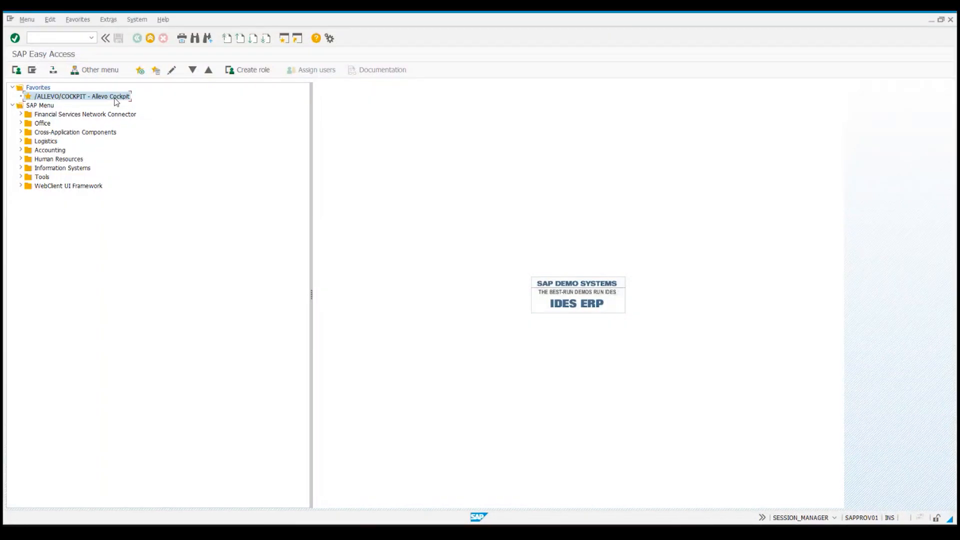
pyautogui.doubleClick(64, 97)
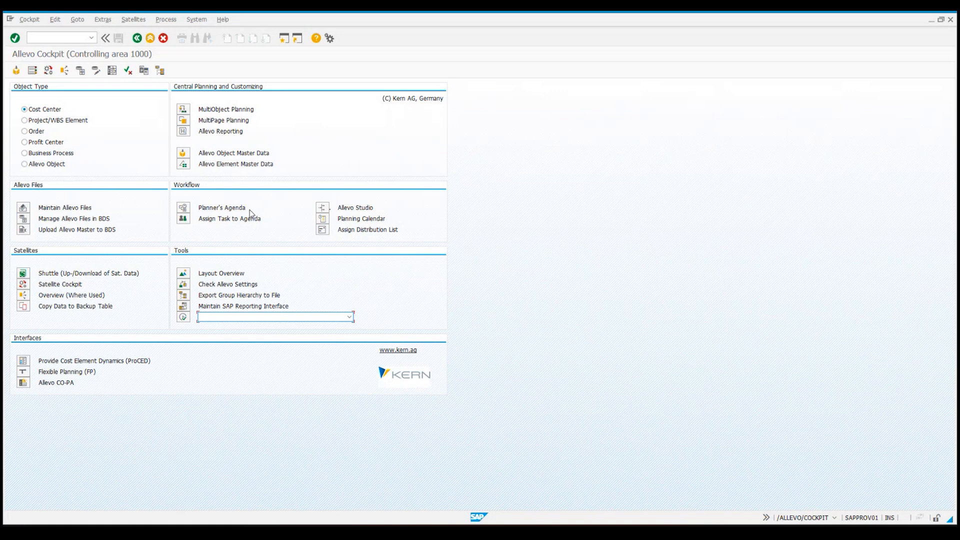
pyautogui.click(182, 214)
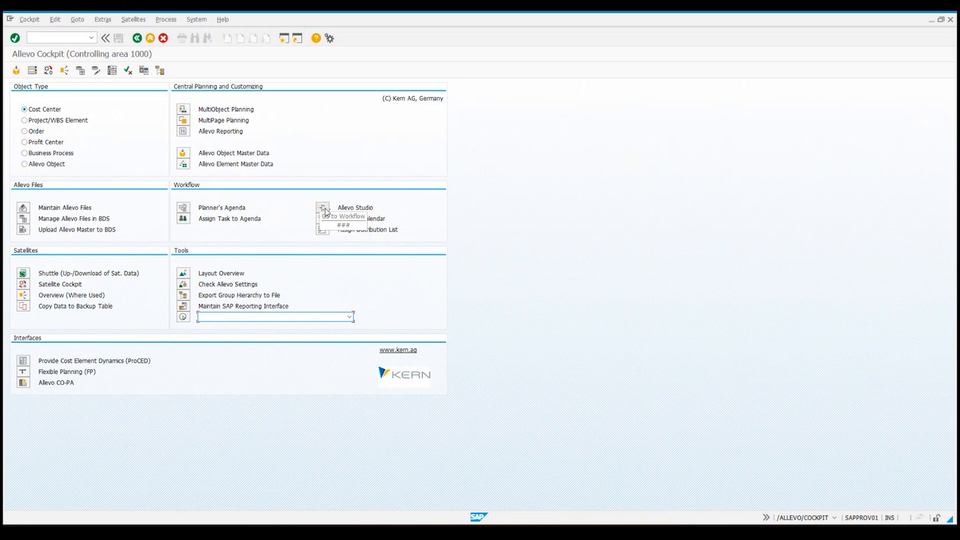
pyautogui.click(183, 110)
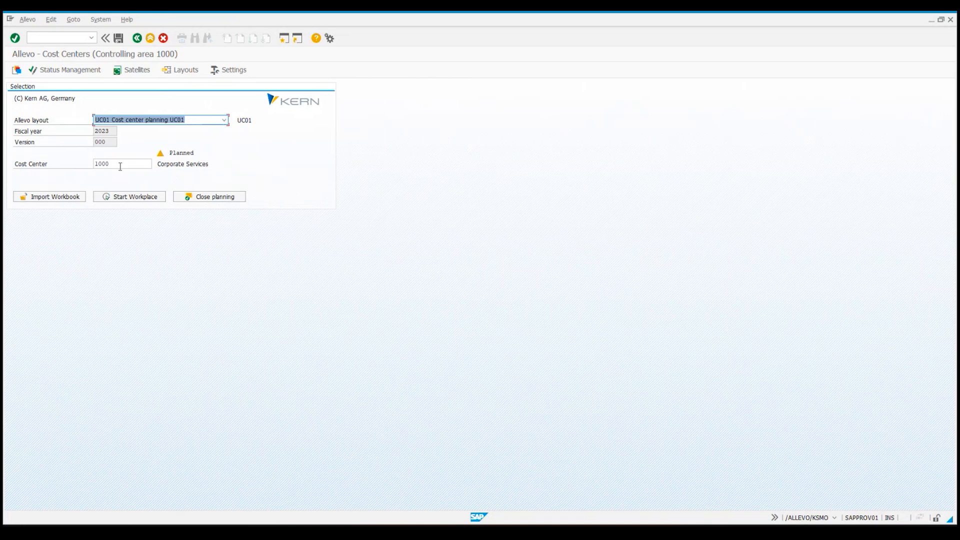
# Start the planning workplace for cost center 1000 with layout UC01 and acknowledge the log message.
pyautogui.click(109, 131)
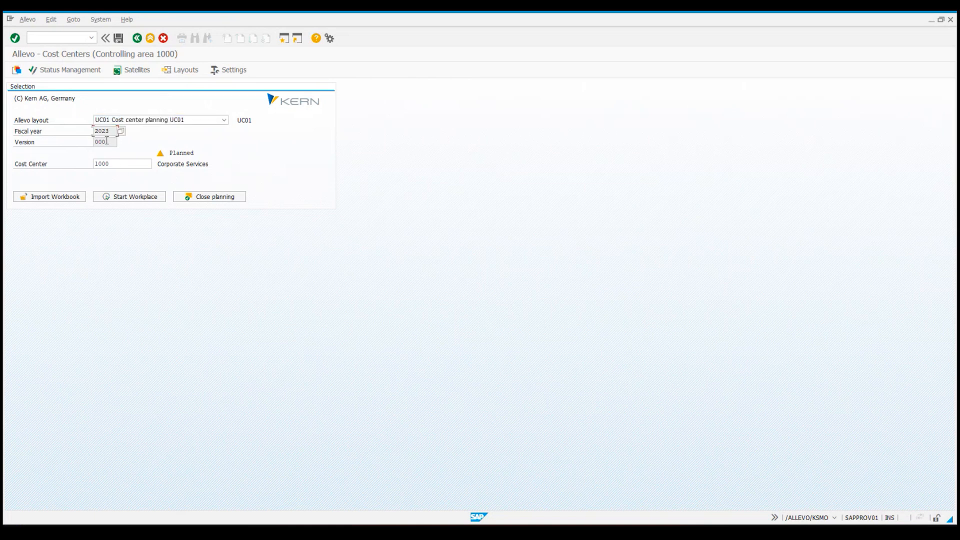
pyautogui.click(106, 141)
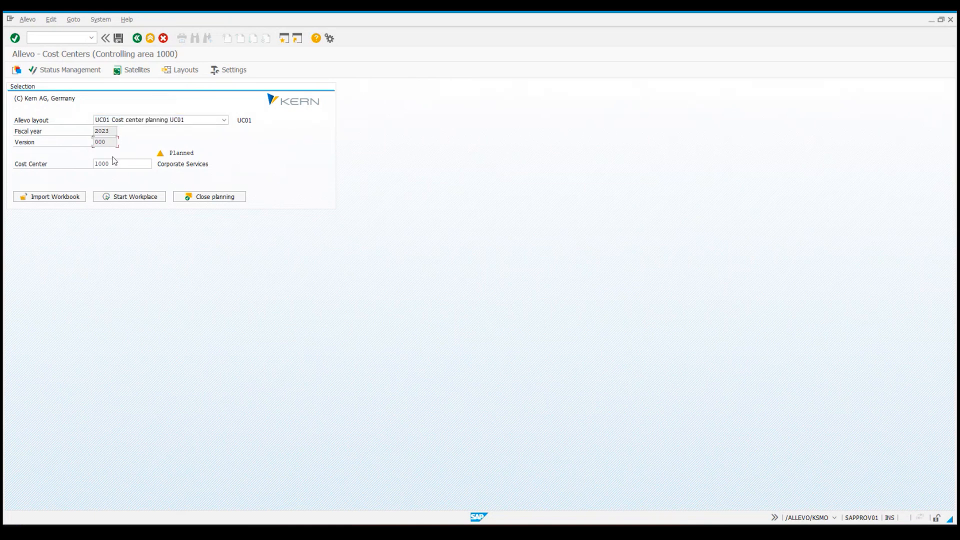
pyautogui.click(139, 200)
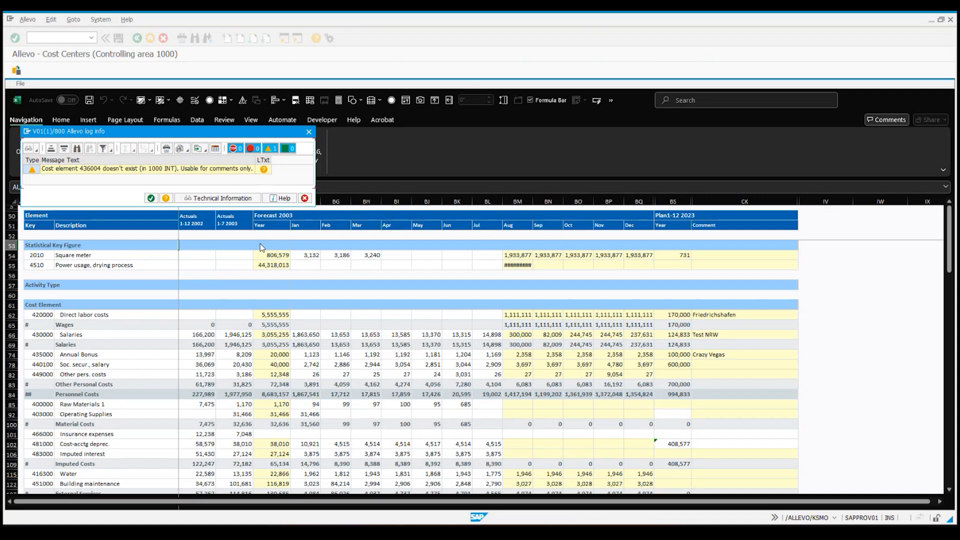
pyautogui.click(176, 171)
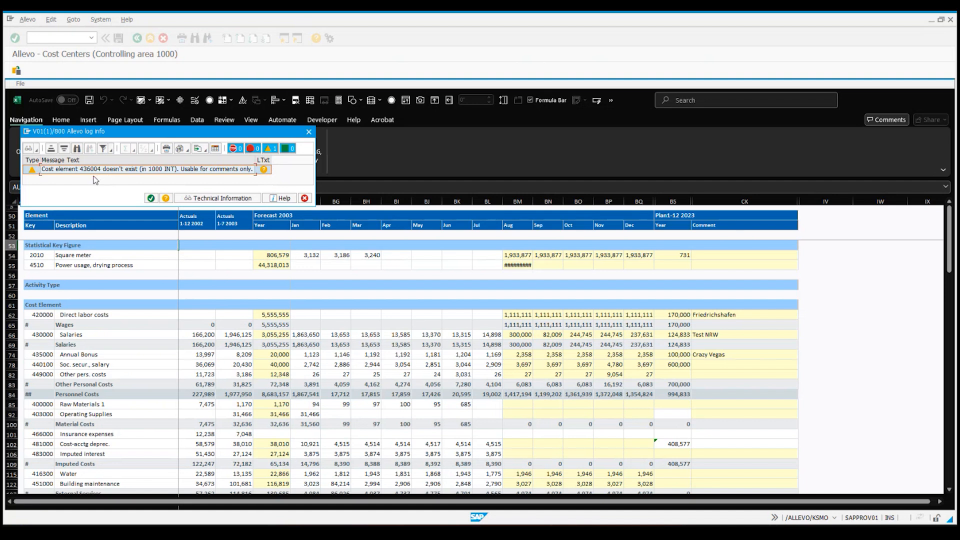
pyautogui.click(151, 198)
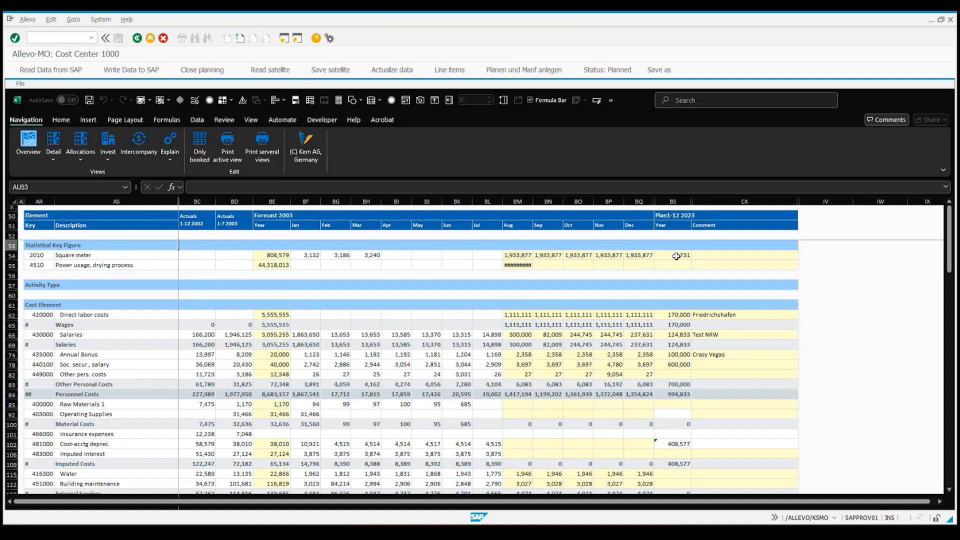
# Switch to the Forecast detail view and set the yearly forecast for cost element 430000 Salaries to 4000000.
pyautogui.click(53, 157)
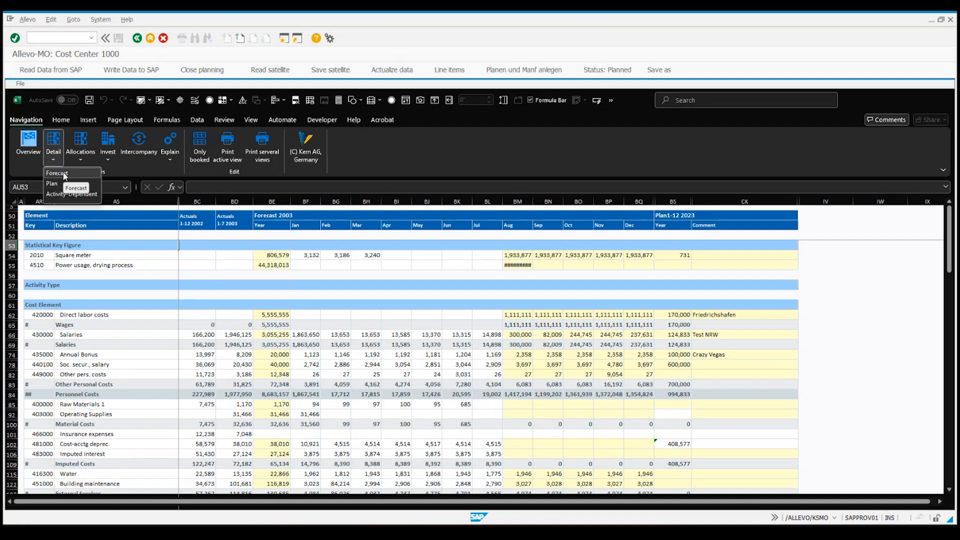
pyautogui.click(59, 173)
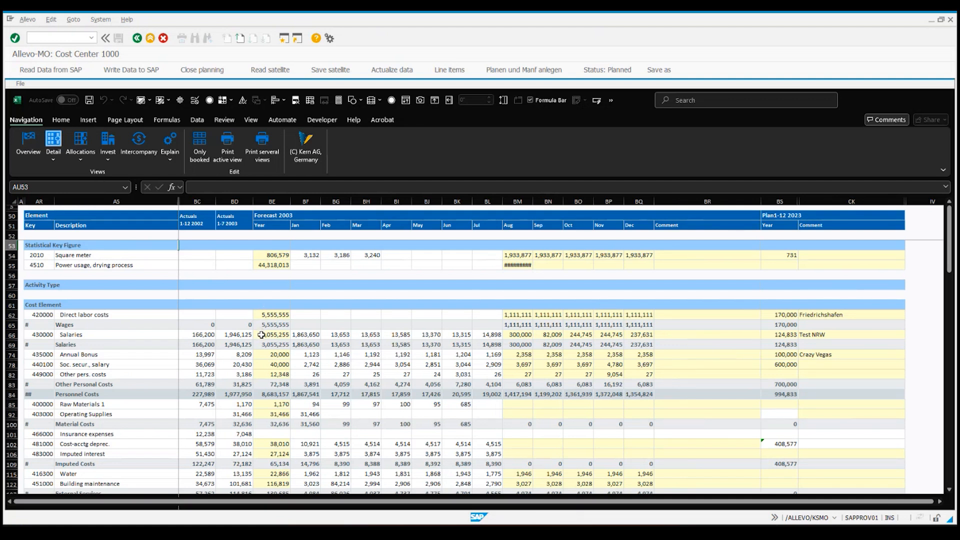
pyautogui.click(261, 334)
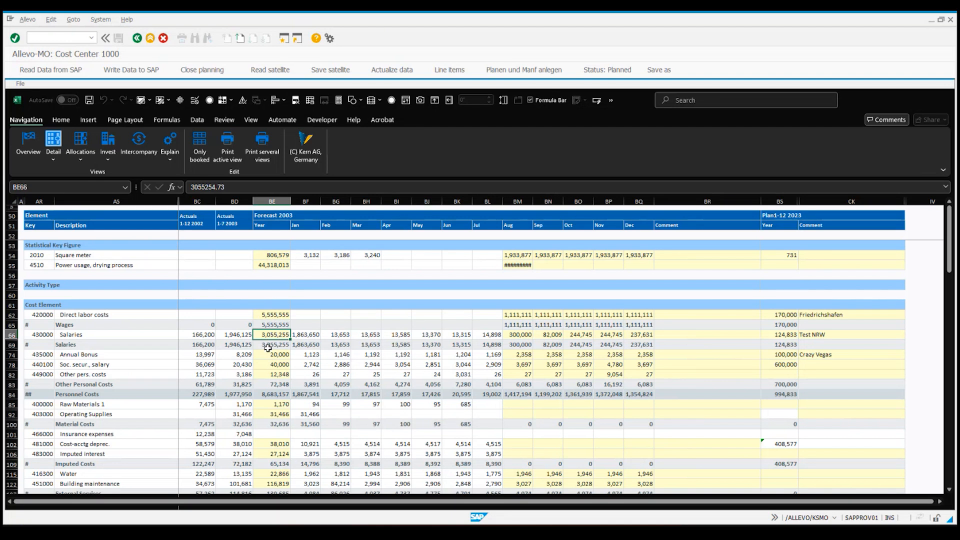
pyautogui.write('4000000')
pyautogui.press('Return')
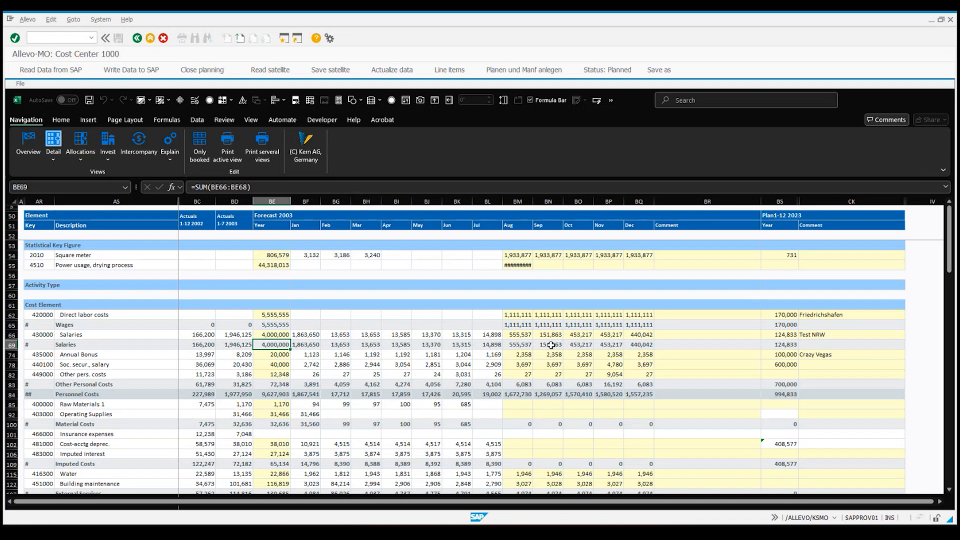
# Set the October forecast for Salaries to 40000 and check the yearly forecast cell.
pyautogui.click(579, 335)
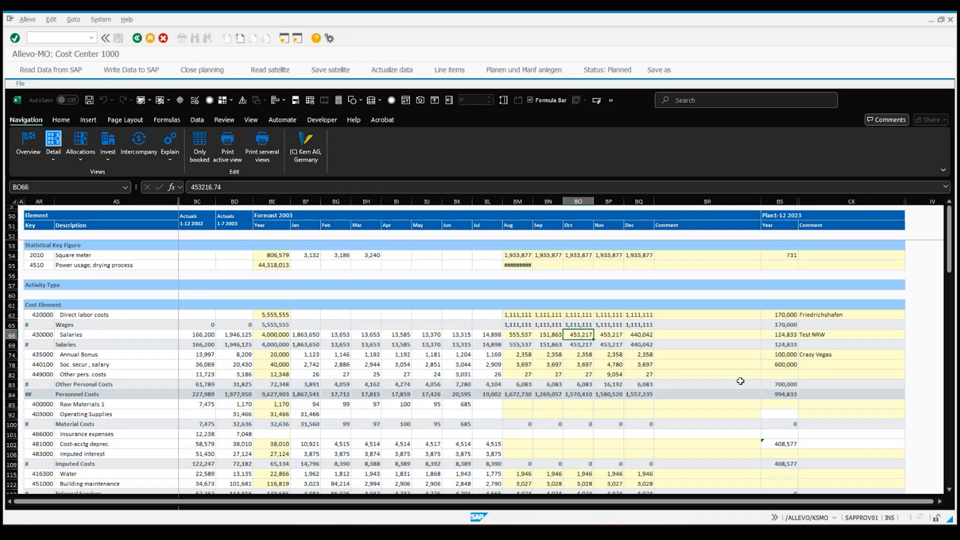
pyautogui.write('40,0')
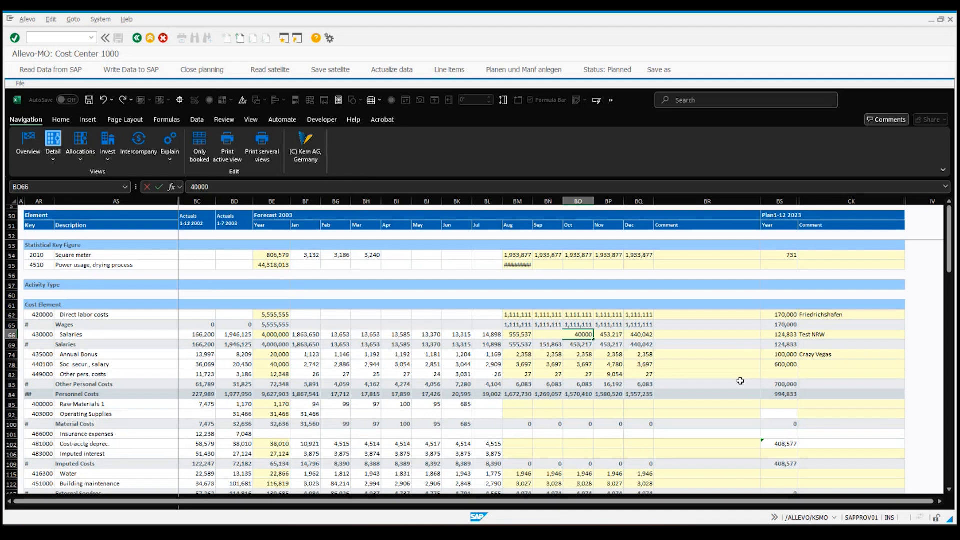
pyautogui.write('00')
pyautogui.press('Return')
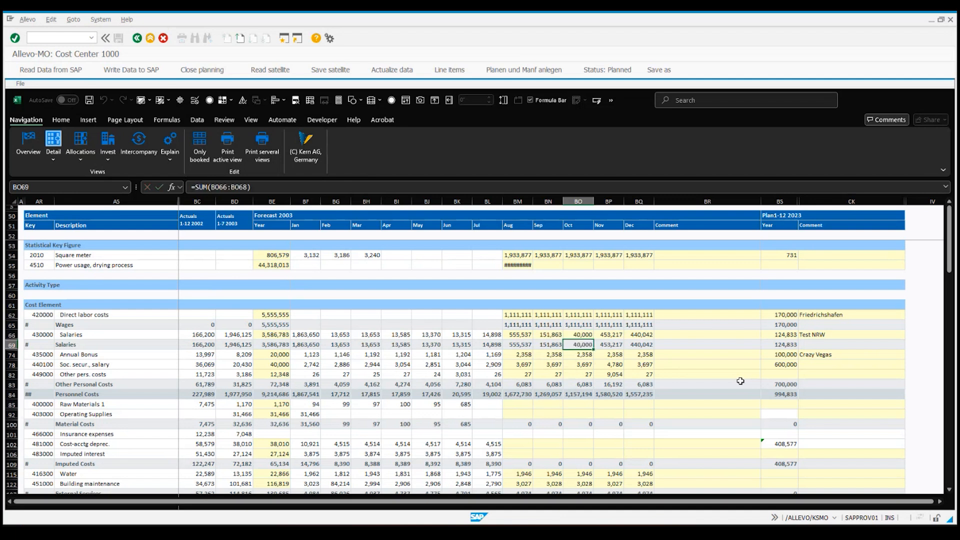
pyautogui.click(280, 334)
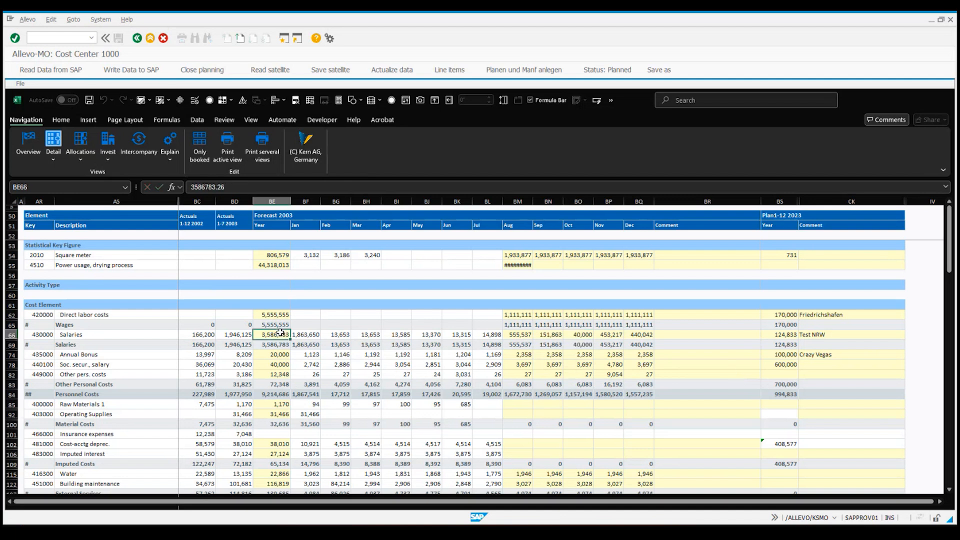
# Examine the line items behind the May forecast value for Salaries, and close the list.
pyautogui.click(422, 335)
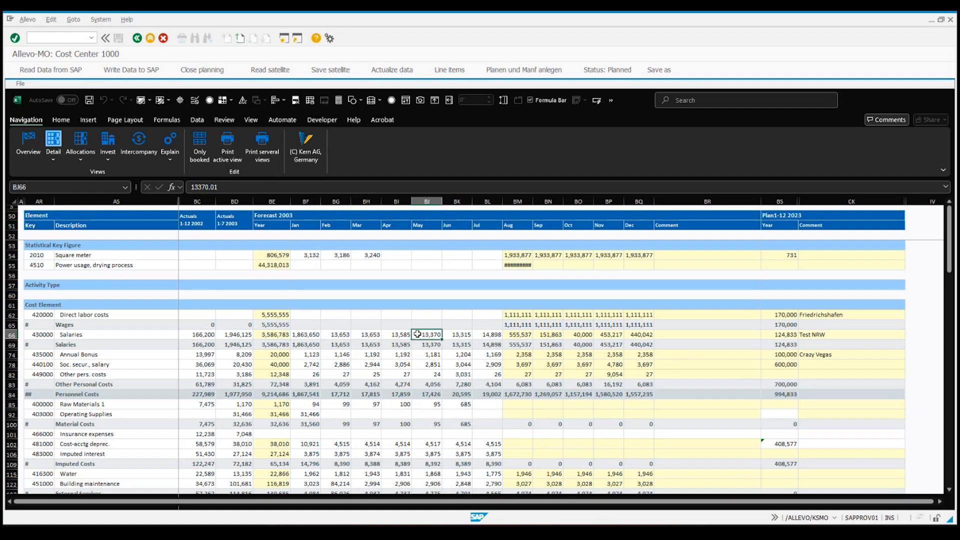
pyautogui.click(444, 72)
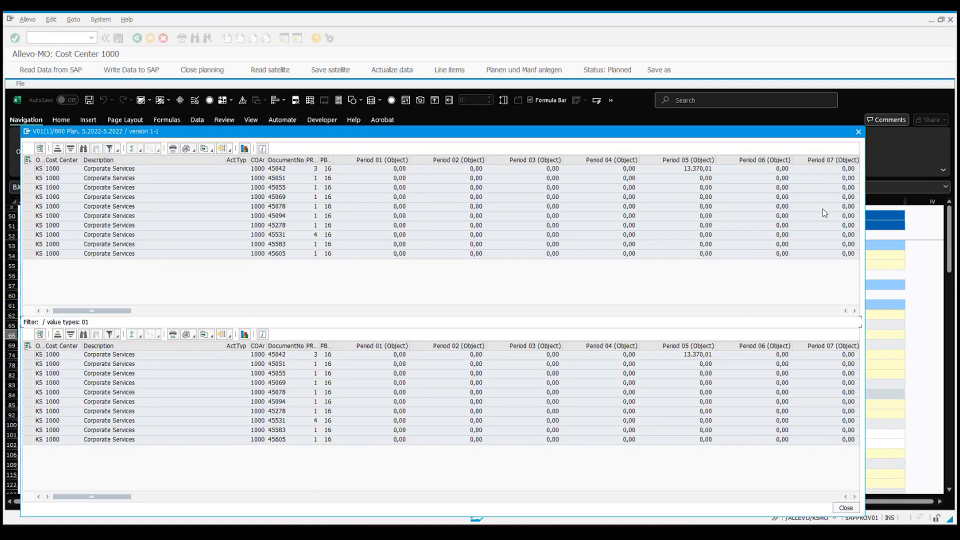
pyautogui.click(859, 132)
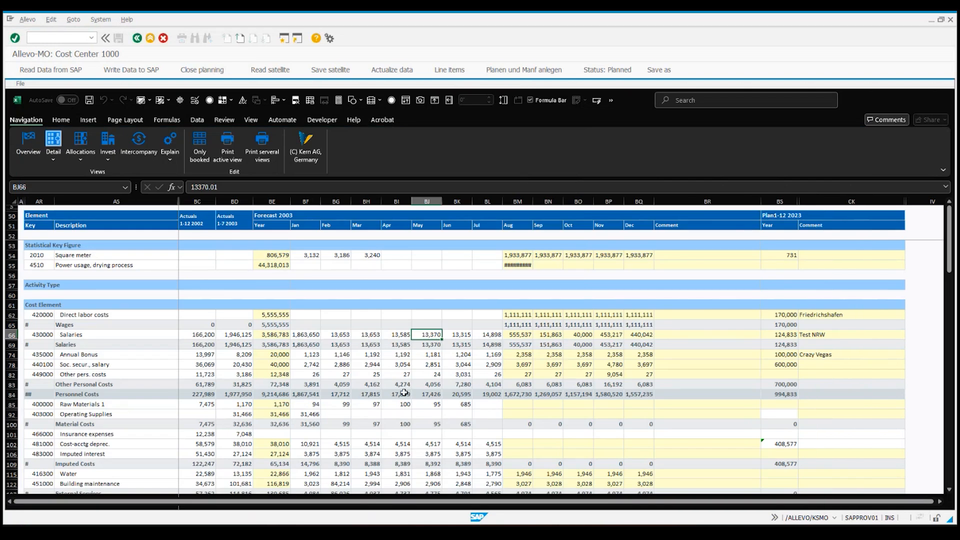
# Enter "Webinar" as the Salaries comment in both the Plan 2023 and the Forecast comment columns.
pyautogui.scroll(-1, 601, 351)
pyautogui.click(817, 305)
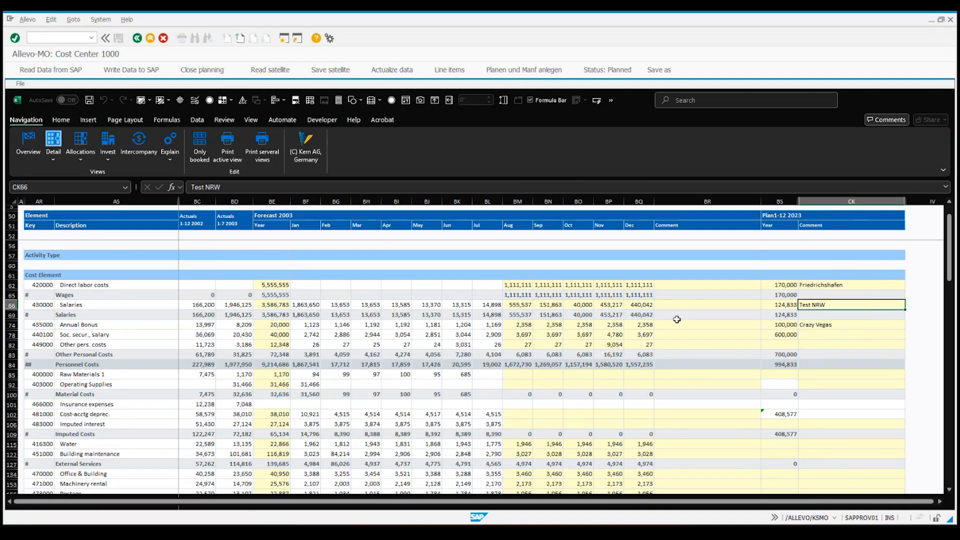
pyautogui.write('binar')
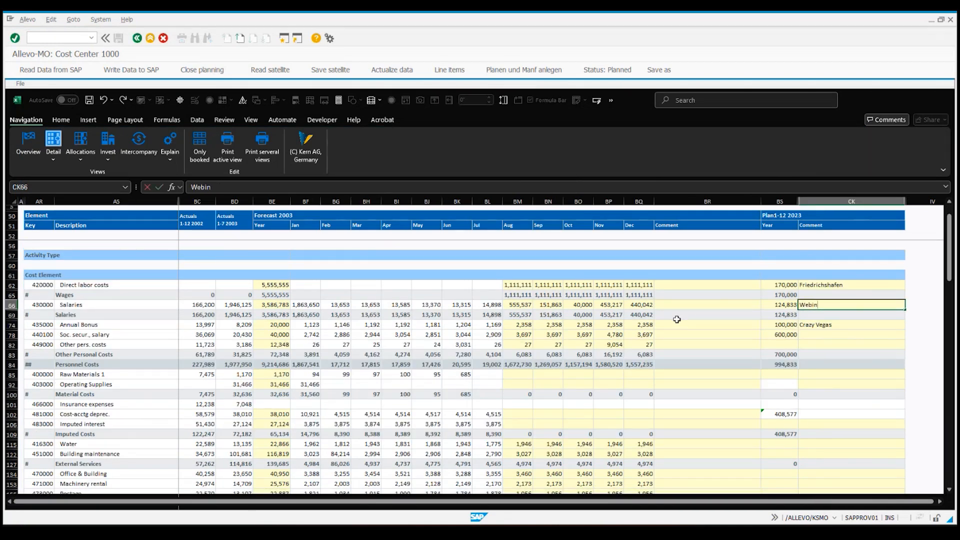
pyautogui.press('Left')
pyautogui.press('Left')
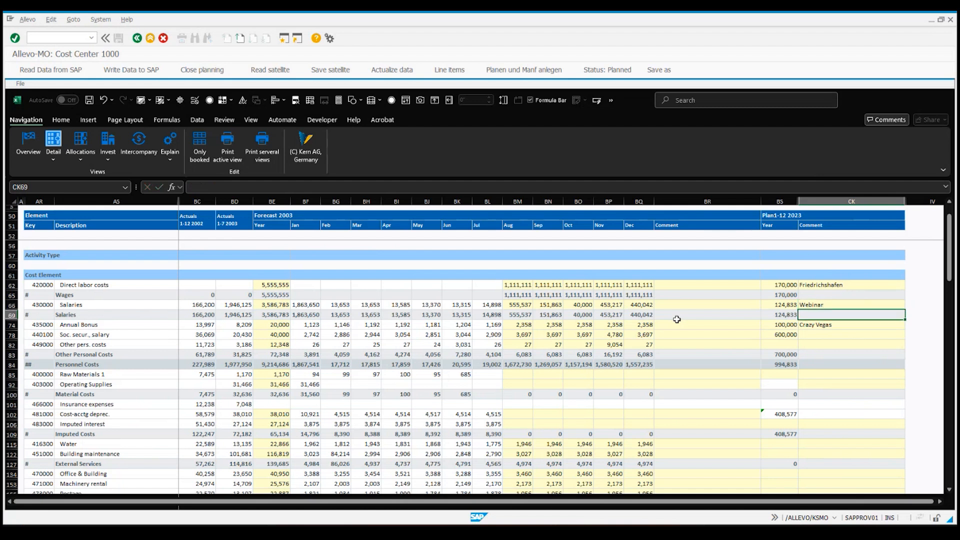
pyautogui.write('Webinar')
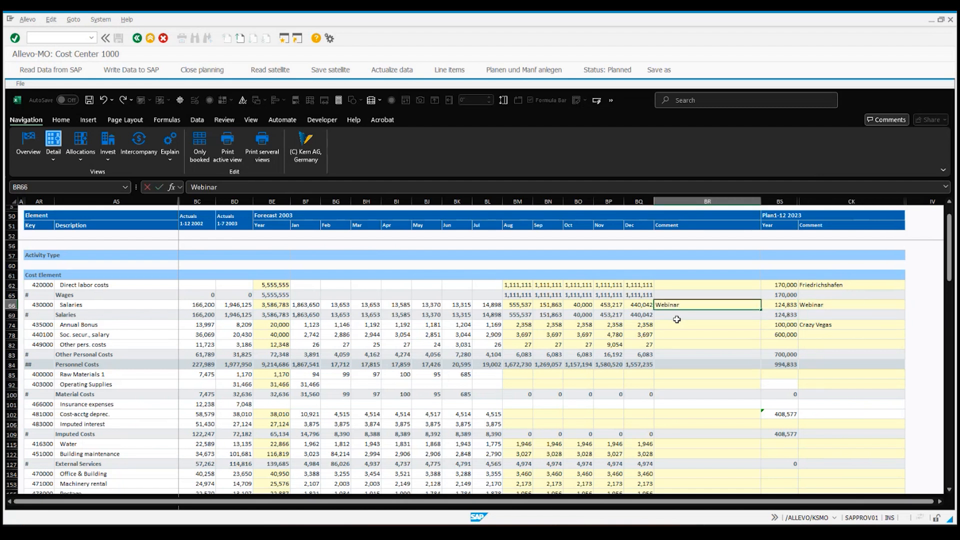
pyautogui.click(677, 318)
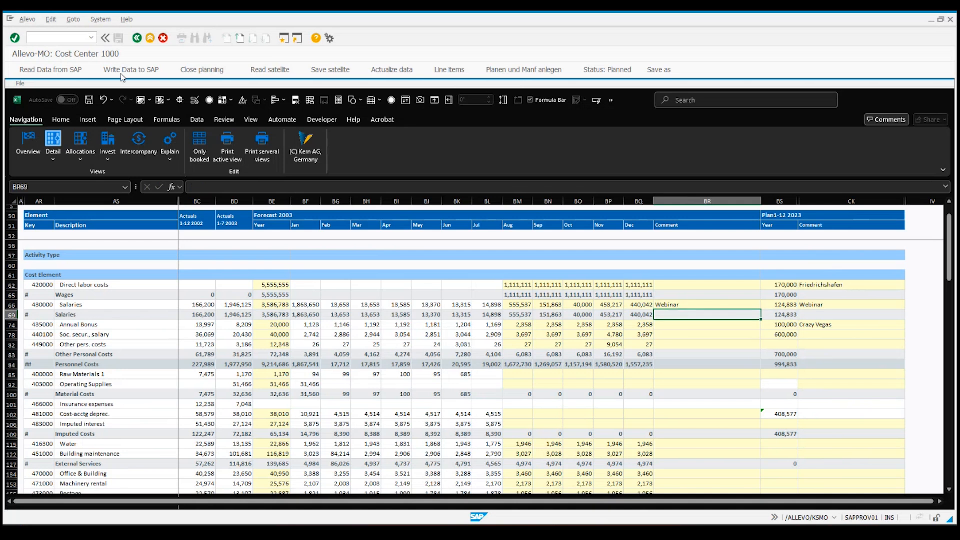
# Write the planning data back to SAP and acknowledge the resulting messages.
pyautogui.click(141, 73)
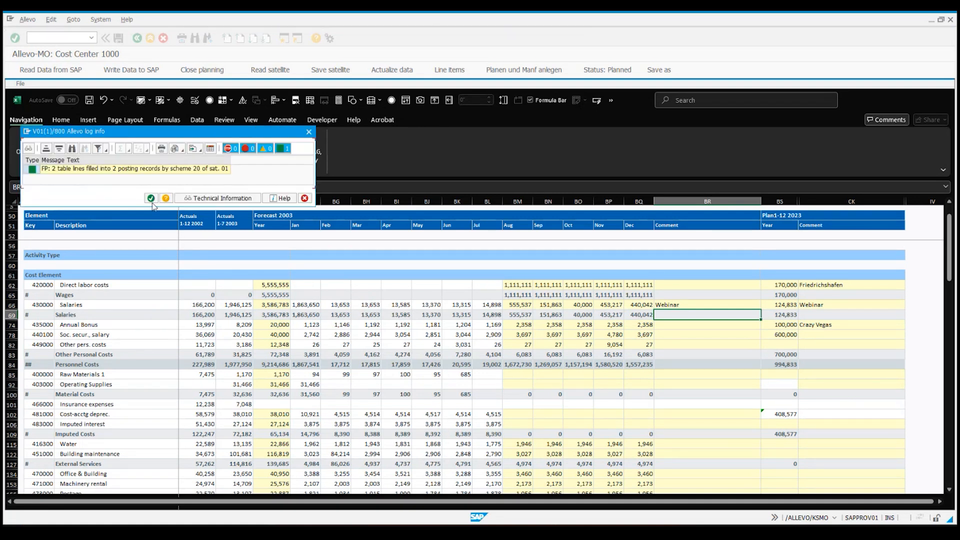
pyautogui.click(150, 198)
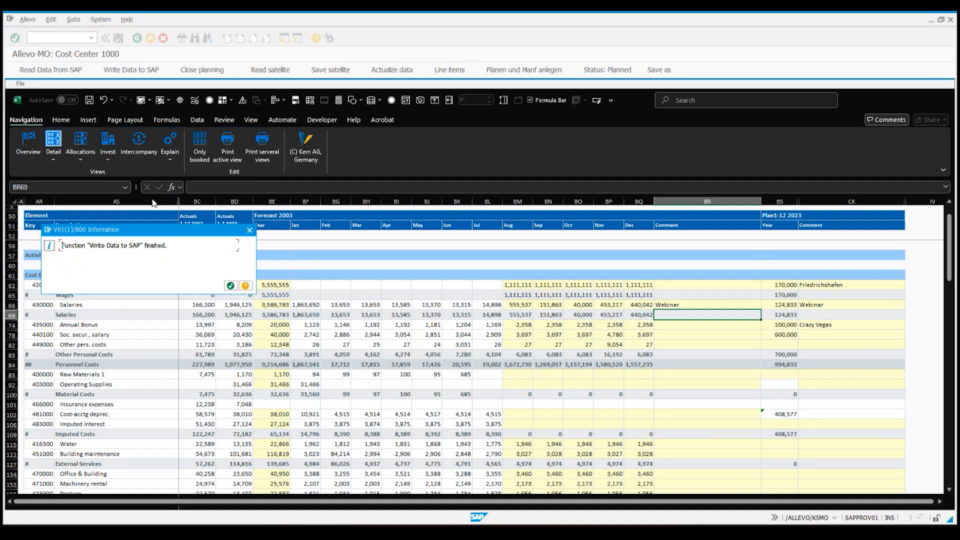
pyautogui.click(230, 286)
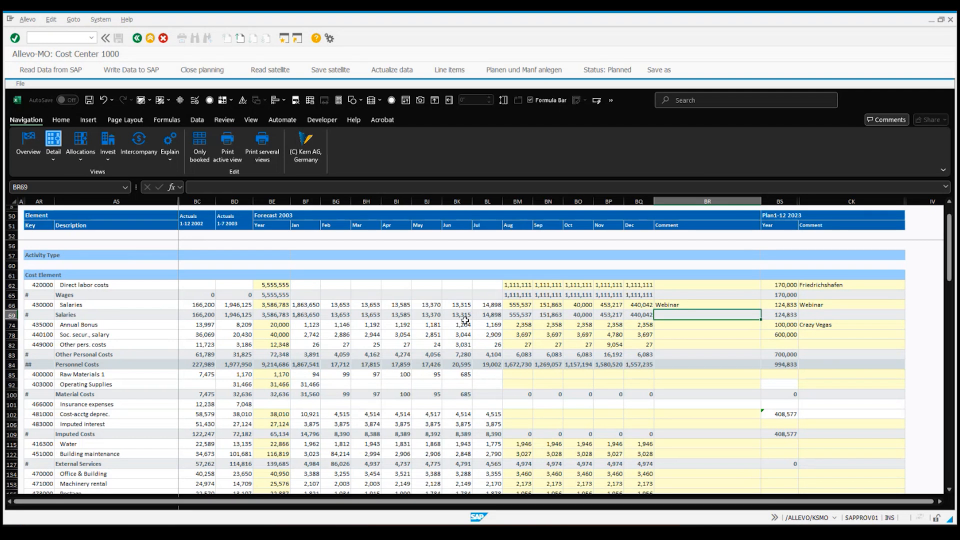
# Open a new session and run the Cost Centers: Actual/Plan/Variance report for cost center 1000, fiscal year 2022.
pyautogui.click(283, 39)
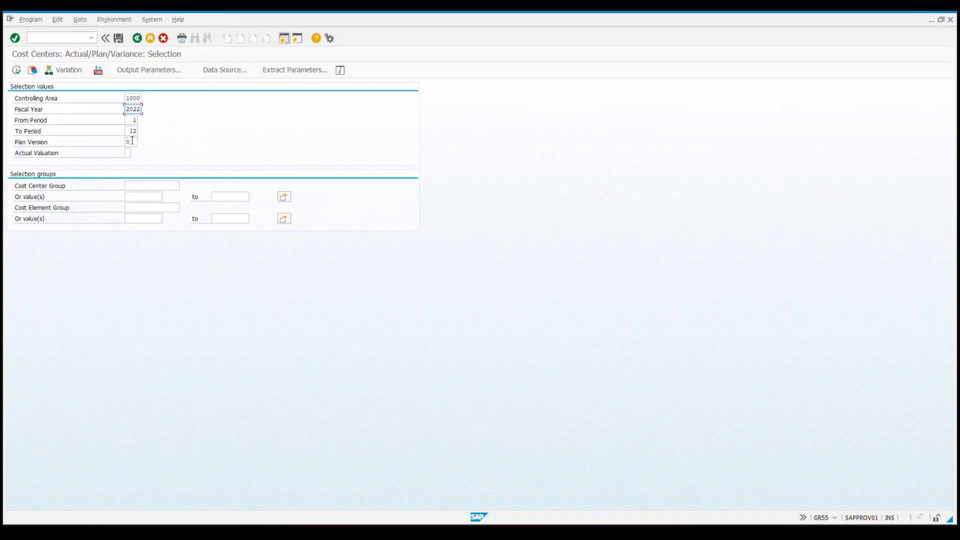
pyautogui.click(146, 197)
pyautogui.write('1000')
pyautogui.press('F8')
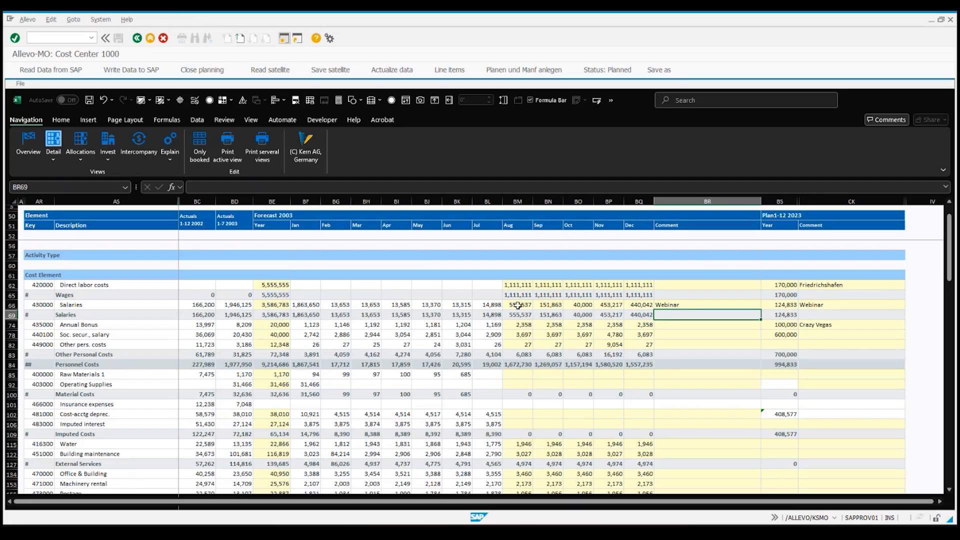
# Return to the planning workbook, examine the line items behind the August forecast value for Salaries, and close the list.
pyautogui.click(518, 305)
pyautogui.click(449, 69)
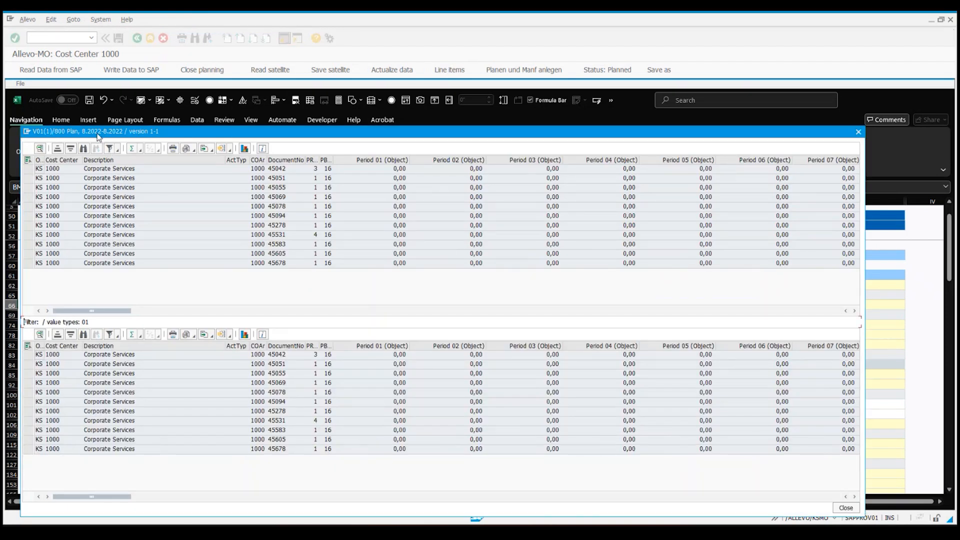
pyautogui.click(859, 132)
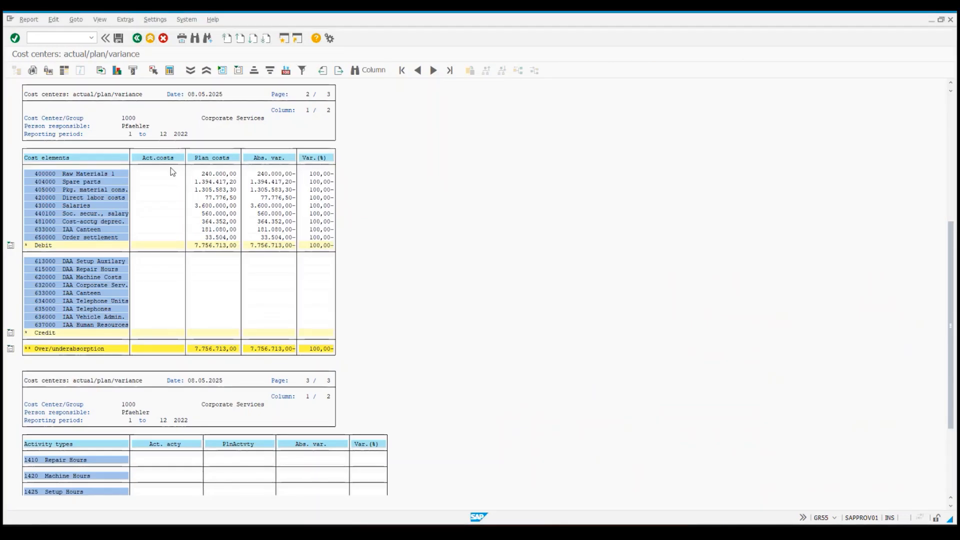
# Go back to the variance report's selection, set the plan version to 1 and rerun the report.
pyautogui.click(137, 39)
pyautogui.click(56, 168)
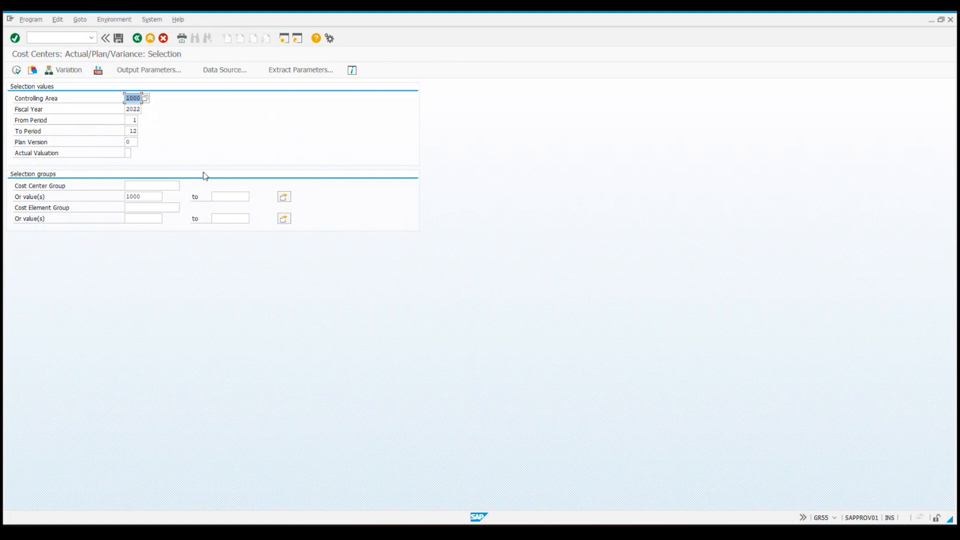
pyautogui.doubleClick(128, 142)
pyautogui.write('1')
pyautogui.click(17, 70)
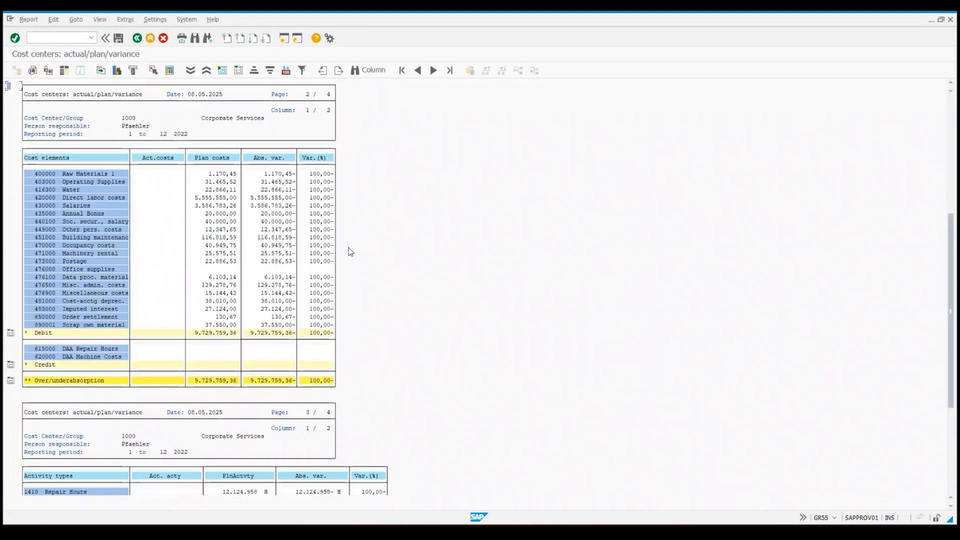
# Open the Allevo planning comments for the Salaries plan costs, read them and return to the variance report.
pyautogui.doubleClick(216, 209)
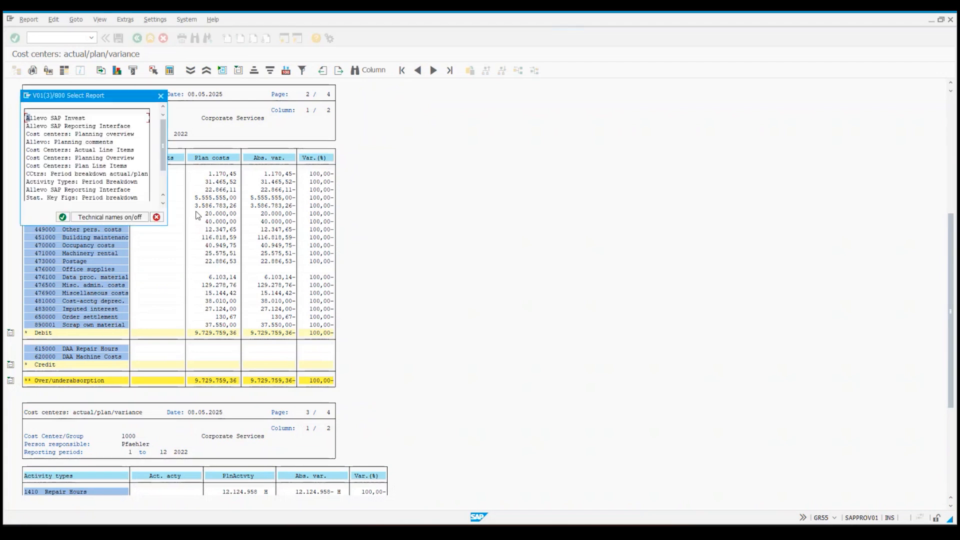
pyautogui.doubleClick(75, 142)
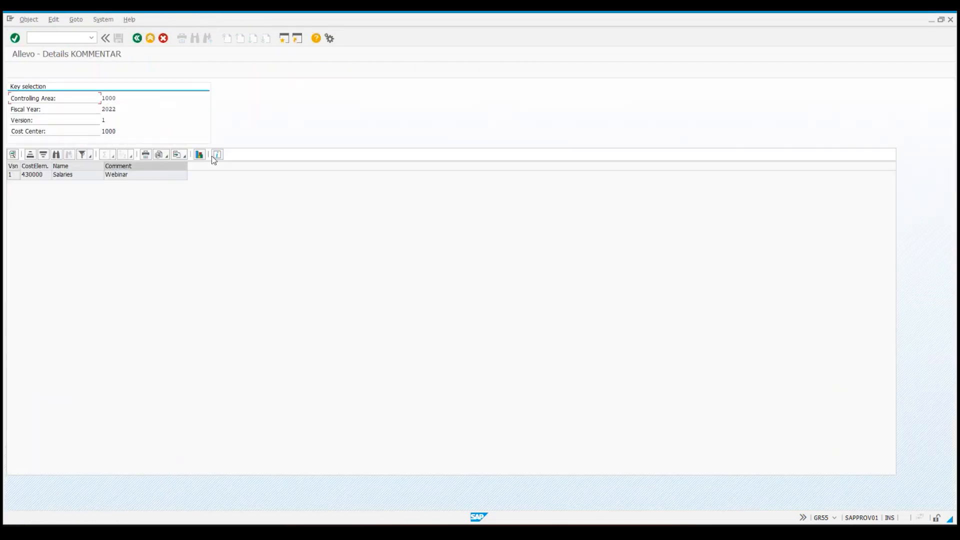
pyautogui.click(137, 39)
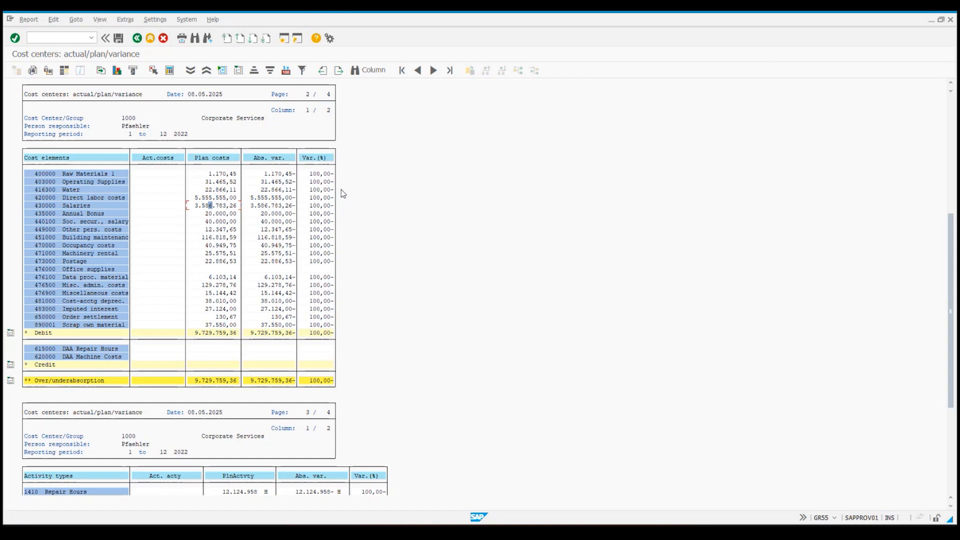
# Switch to the planning workbook, look at the investment Inventory view and open the New investments view.
pyautogui.press('F3')
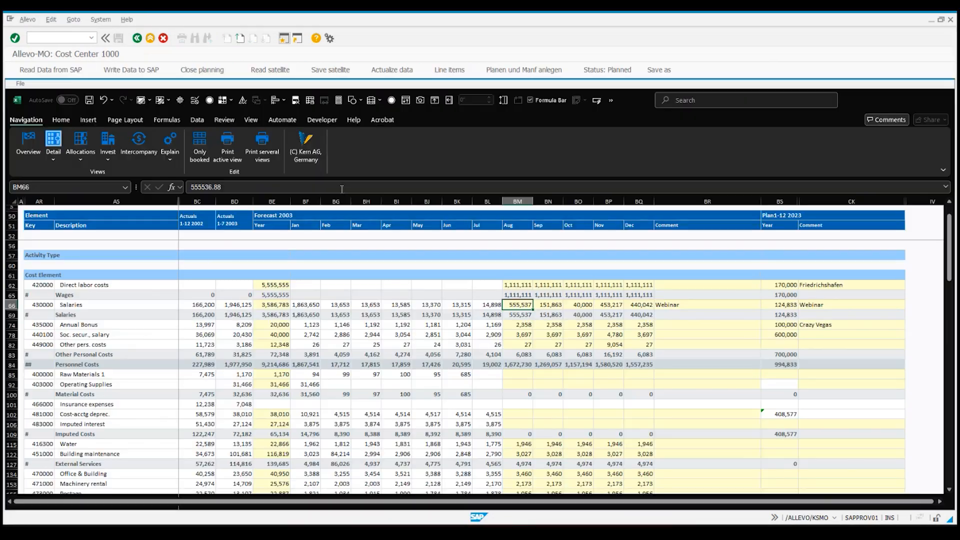
pyautogui.click(110, 158)
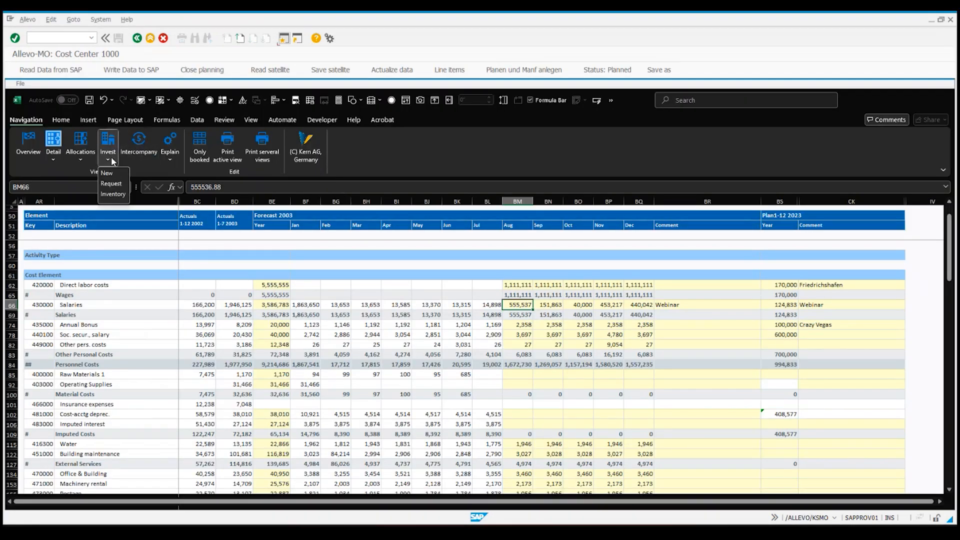
pyautogui.click(114, 195)
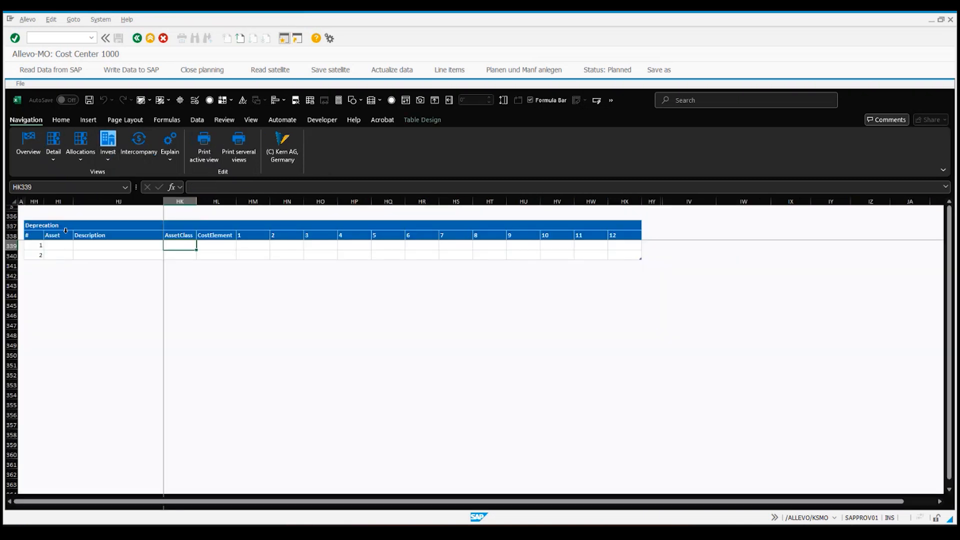
pyautogui.click(106, 156)
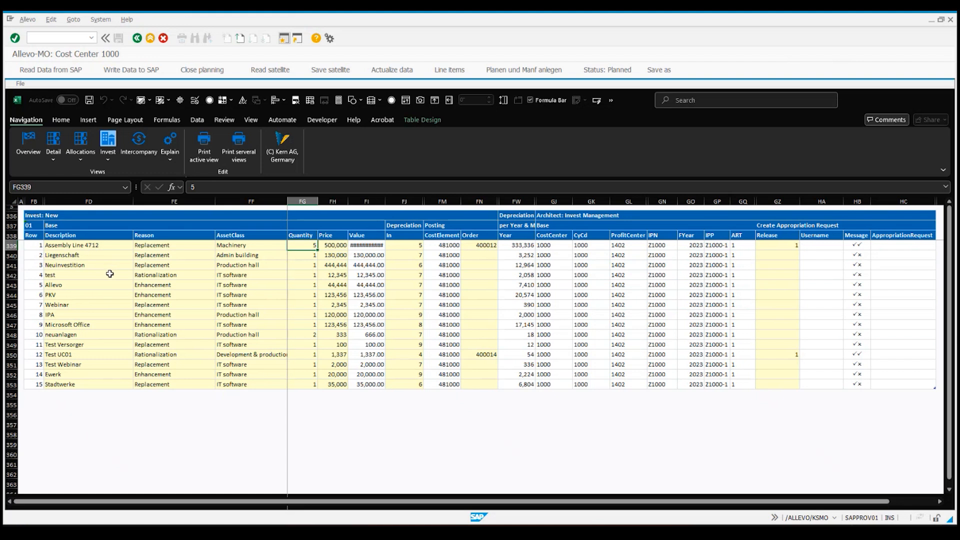
# In row 15 of the new investments table, set the description to Webinar and the price to 20,000.
pyautogui.click(97, 384)
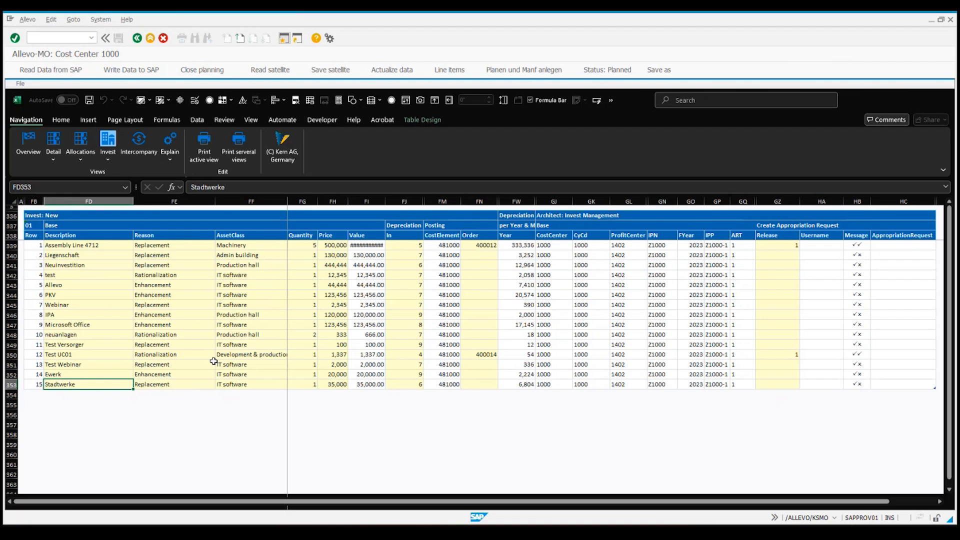
pyautogui.write('Webinar')
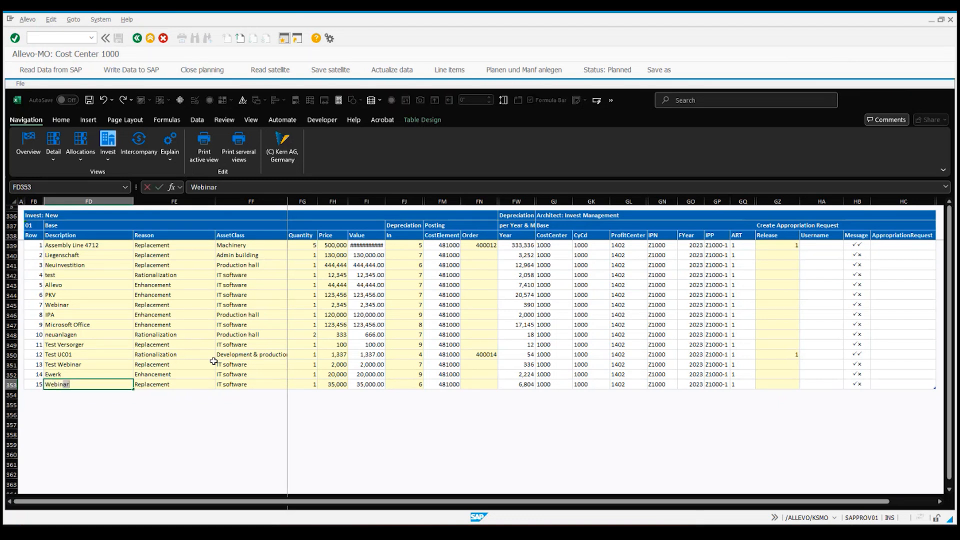
pyautogui.click(333, 384)
pyautogui.write('2000')
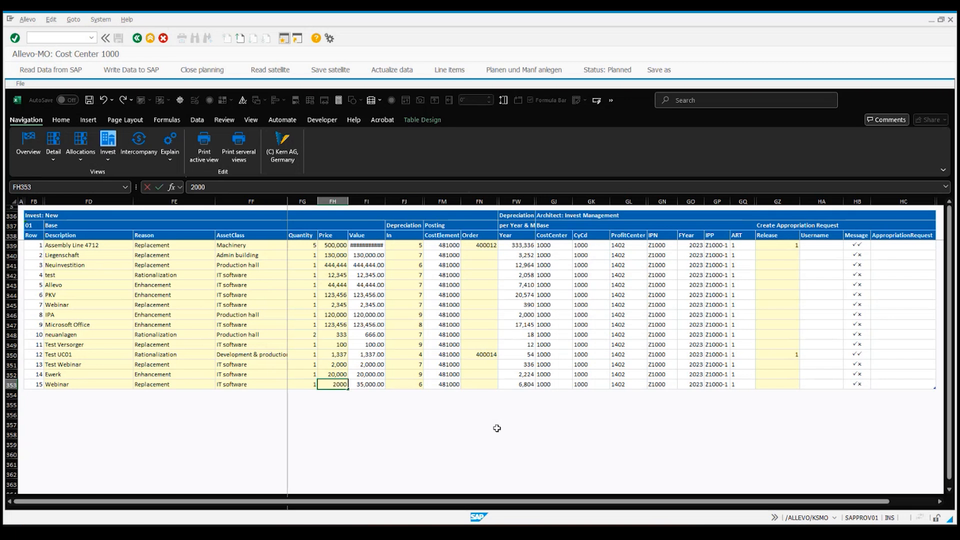
pyautogui.press('Return')
pyautogui.press('Up')
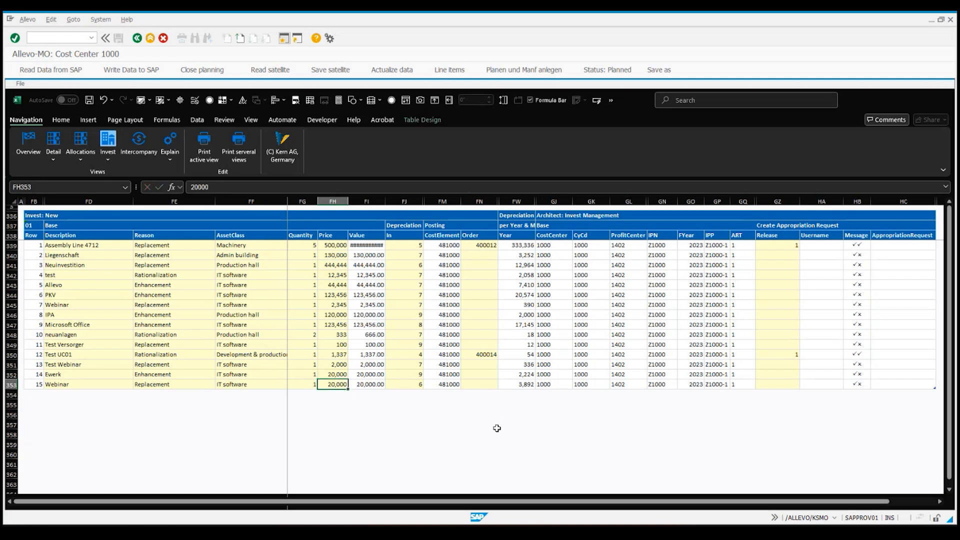
# Set the depreciation start month of the Webinar investment in row 15 to 5.
pyautogui.press('Right')
pyautogui.press('Right')
pyautogui.press('Right')
pyautogui.press('Left')
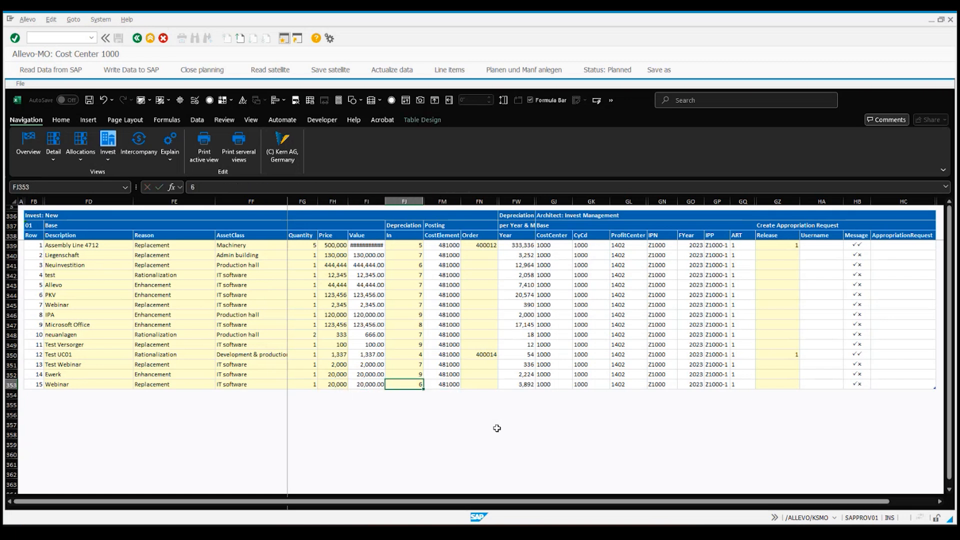
pyautogui.write('5')
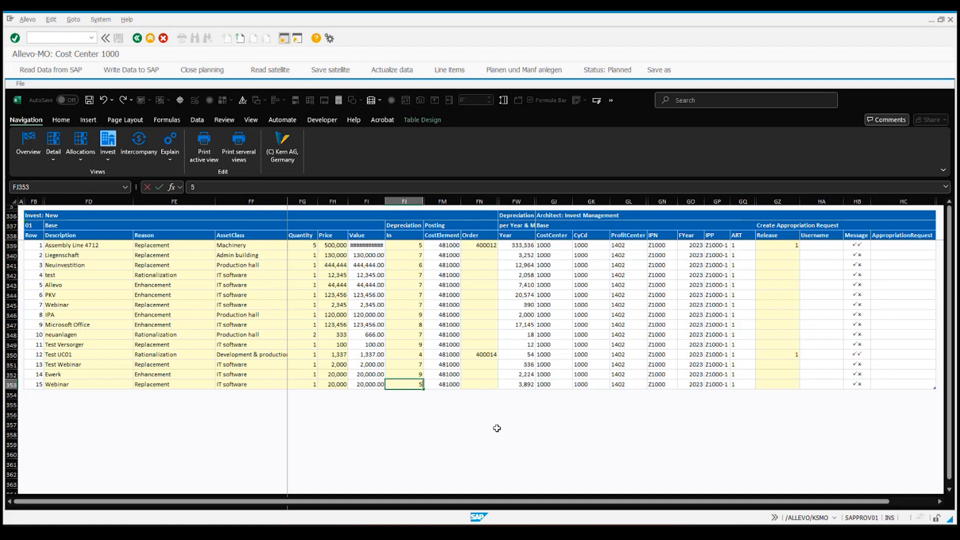
pyautogui.press('Tab')
pyautogui.press('Tab')
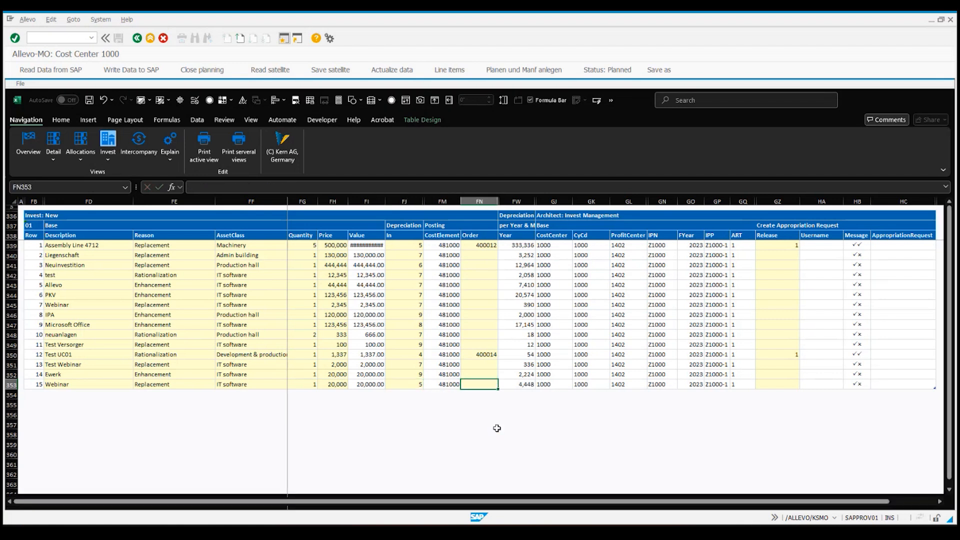
# Write the planning data with the new investment to SAP and acknowledge the messages.
pyautogui.click(136, 70)
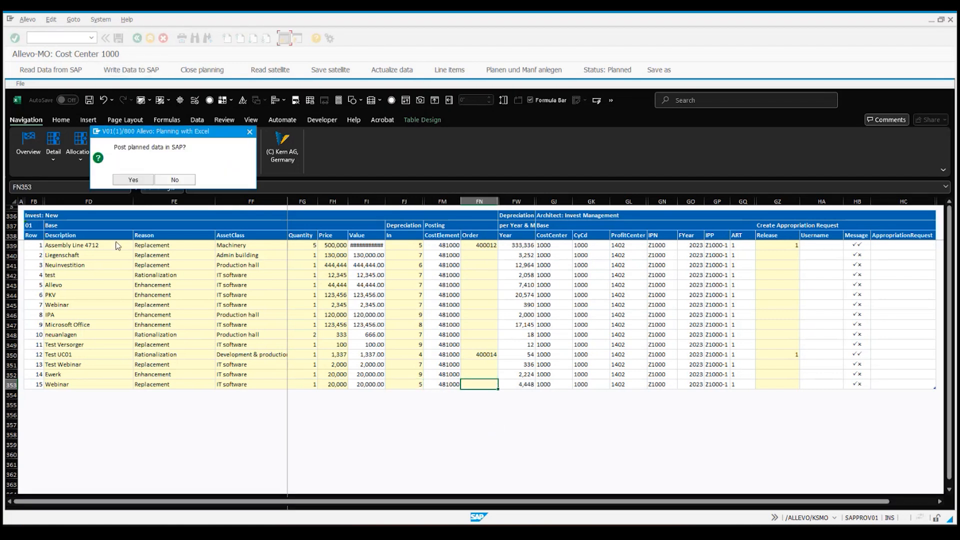
pyautogui.click(133, 179)
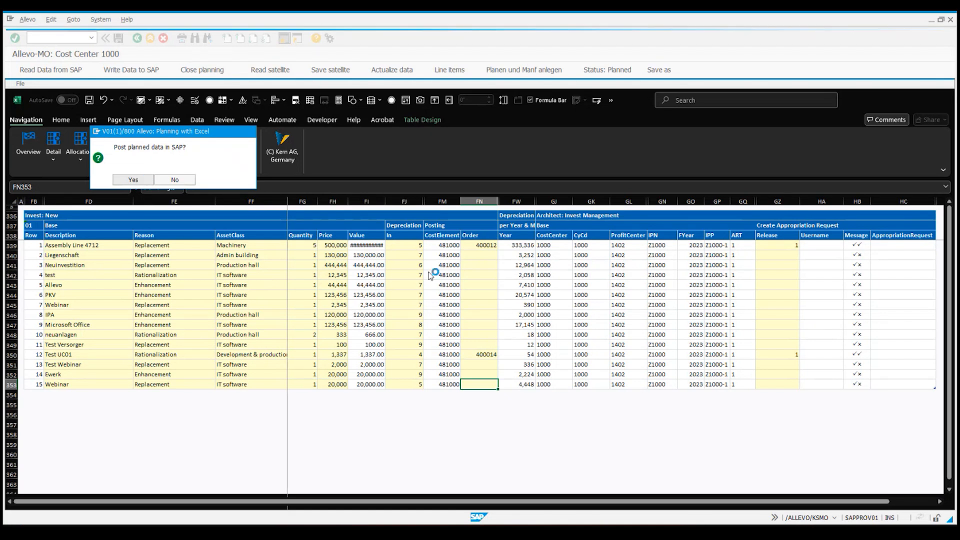
pyautogui.click(152, 199)
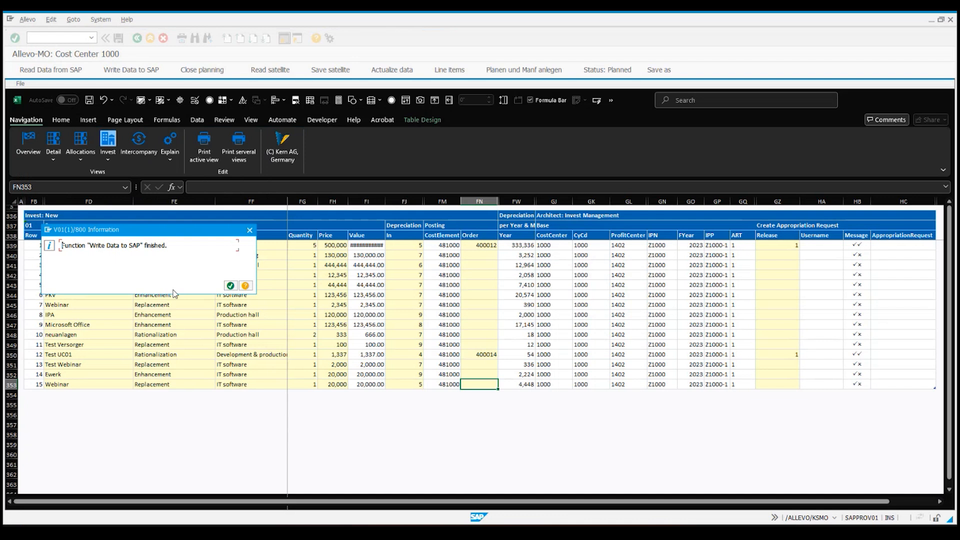
pyautogui.click(231, 286)
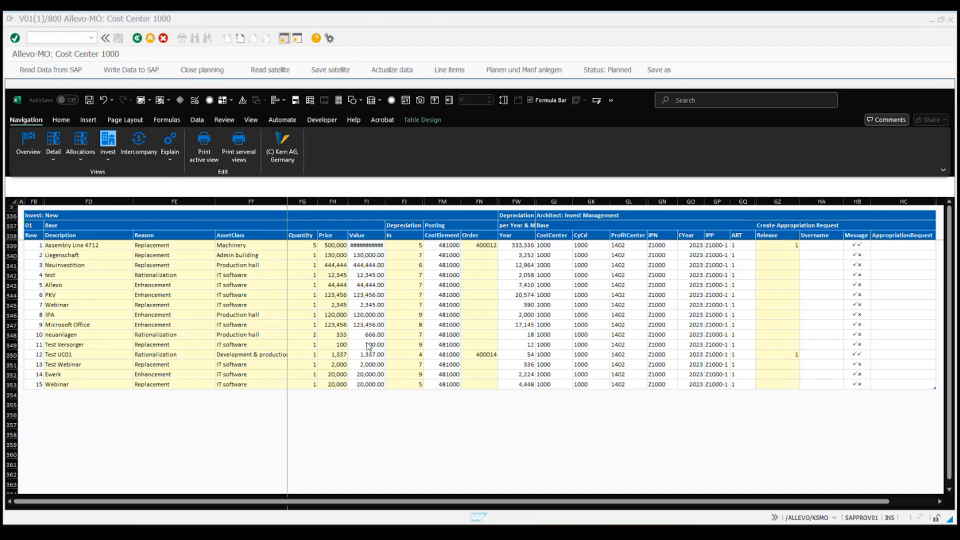
# Return to the variance report's selection, set fiscal year 2023 and plan version 0, and rerun the report.
pyautogui.click(137, 38)
pyautogui.click(137, 38)
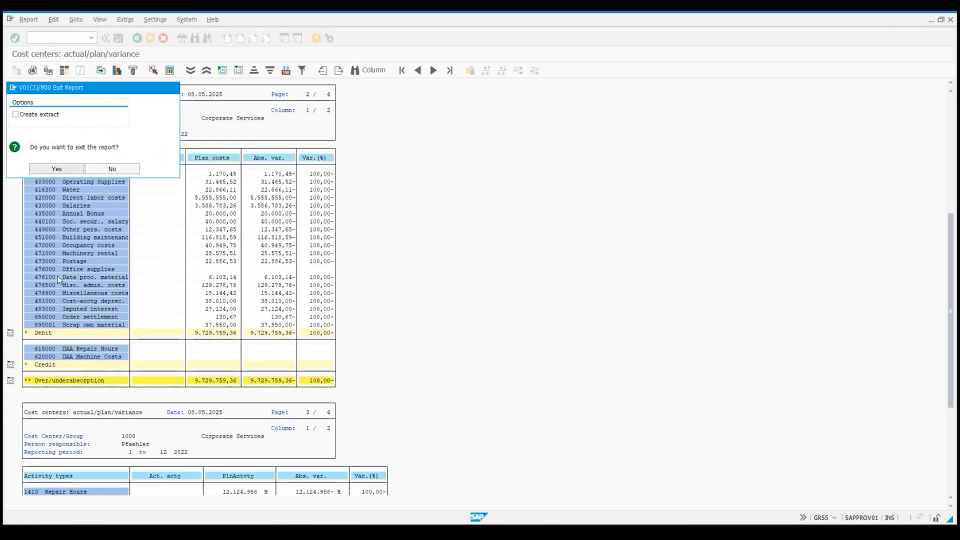
pyautogui.click(74, 168)
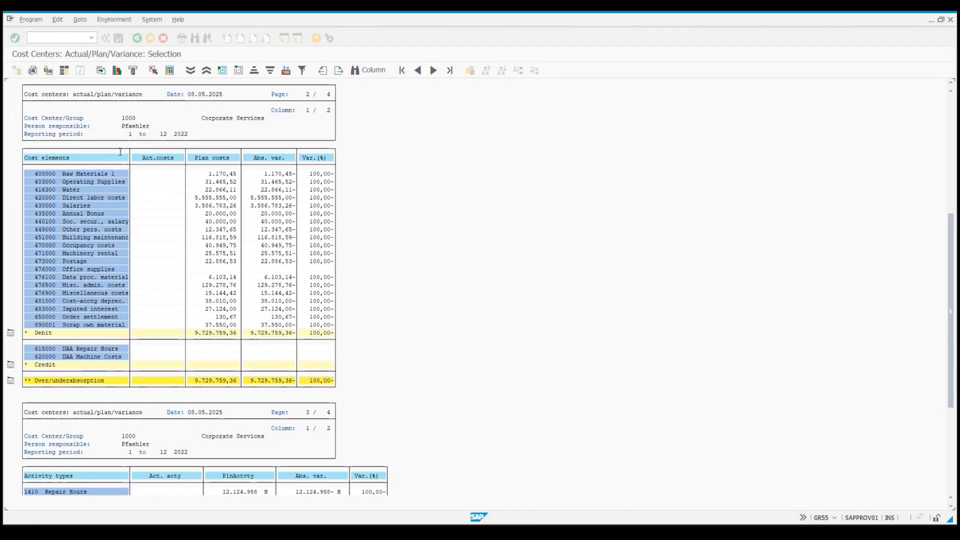
pyautogui.click(140, 110)
pyautogui.click(131, 144)
pyautogui.write('0')
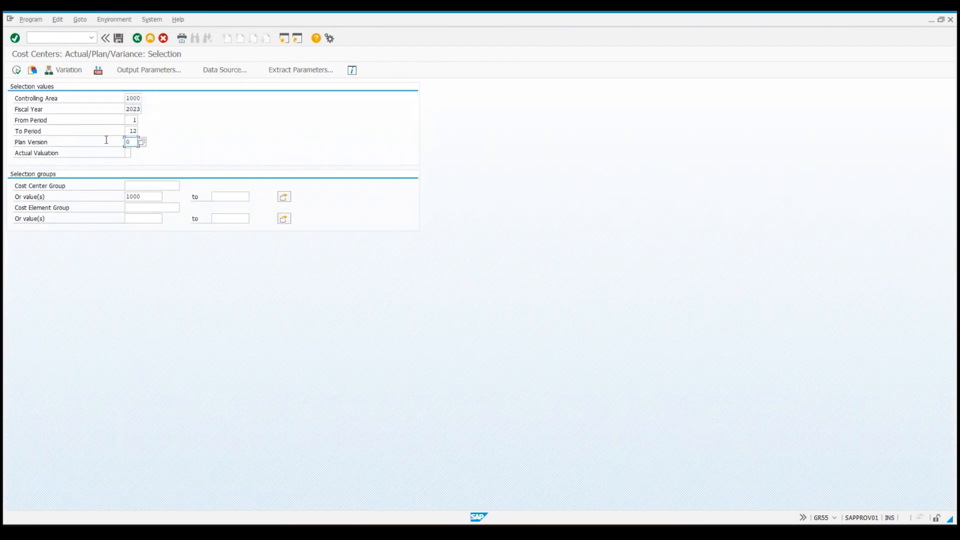
pyautogui.press('F8')
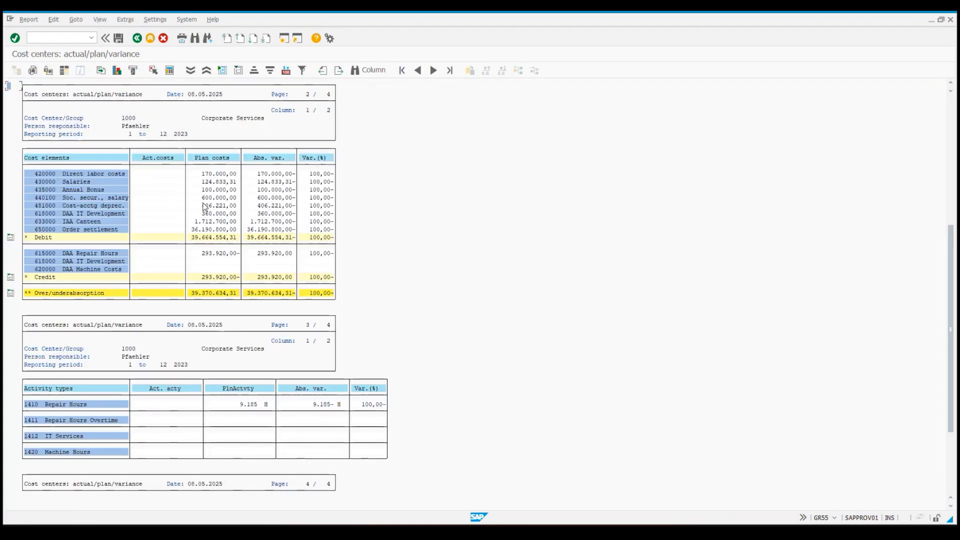
# Open the Allevo SAP Invest details from the Soc. secur., salary plan costs, examine the Webinar investment's monthly depreciation values and leave the list.
pyautogui.doubleClick(205, 199)
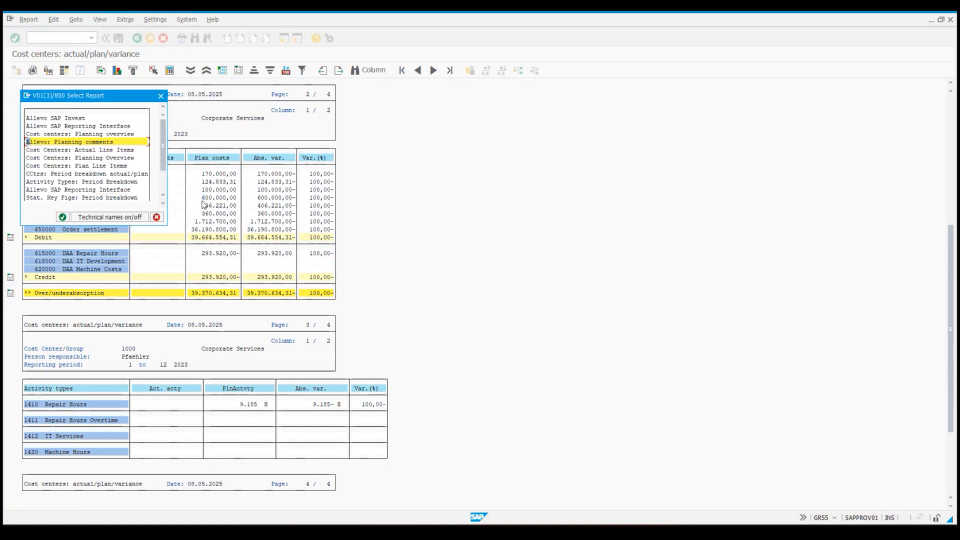
pyautogui.doubleClick(70, 118)
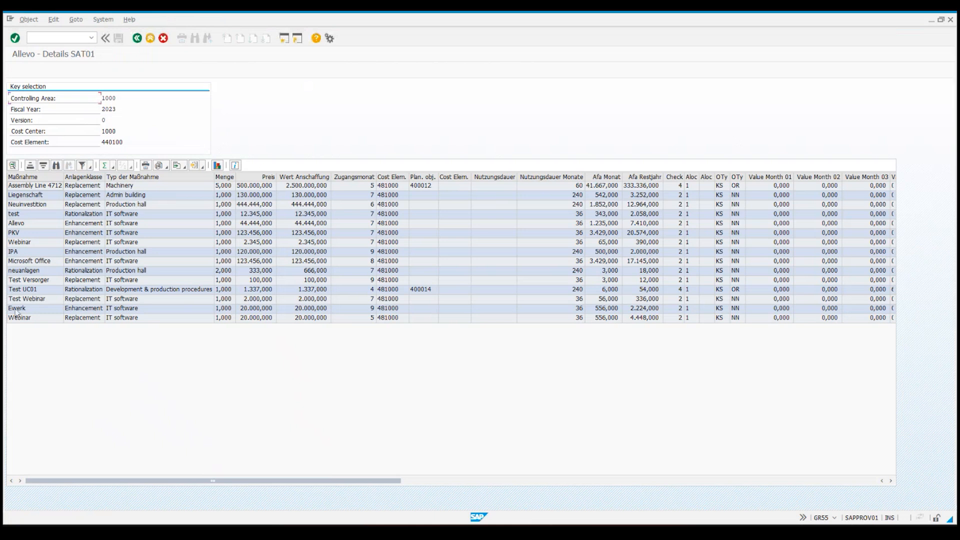
pyautogui.click(44, 321)
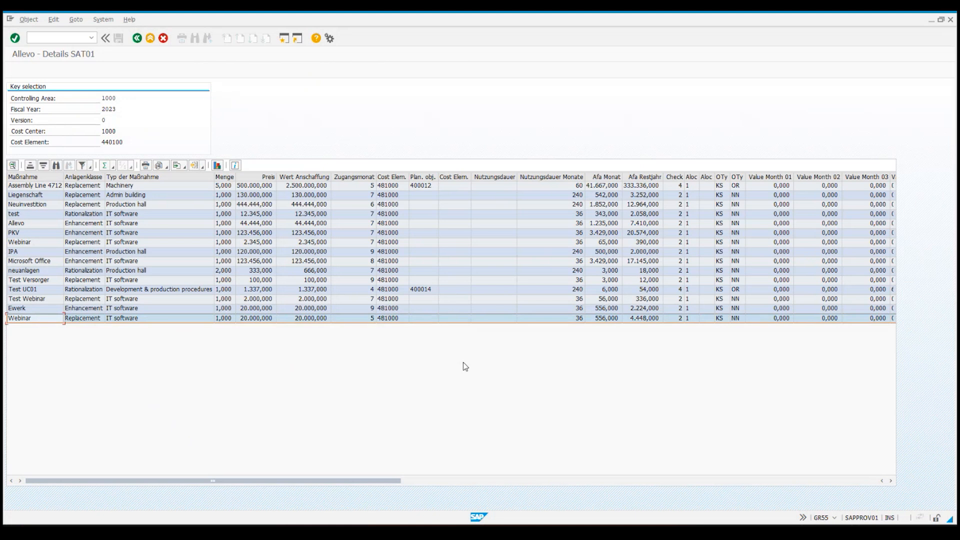
pyautogui.moveTo(296, 482); pyautogui.dragTo(382, 484)
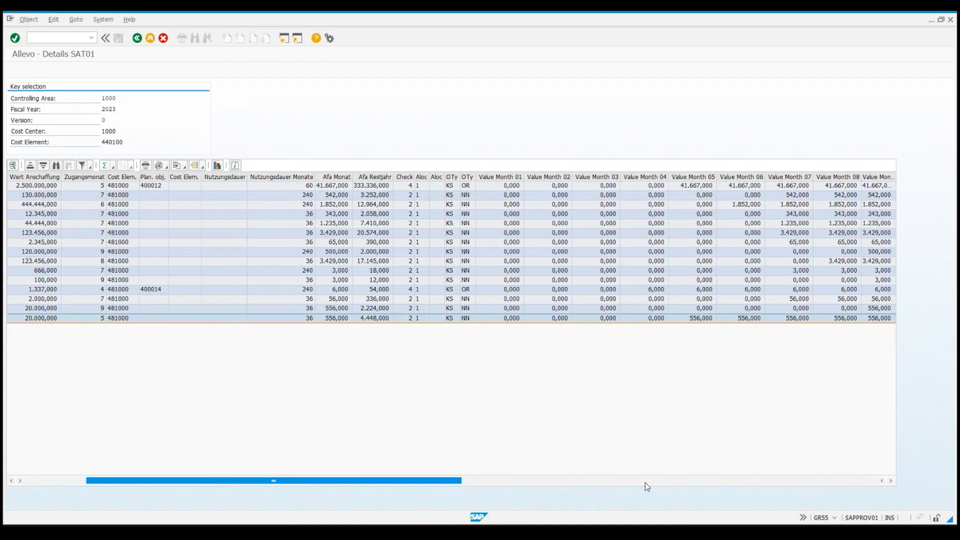
pyautogui.click(71, 479)
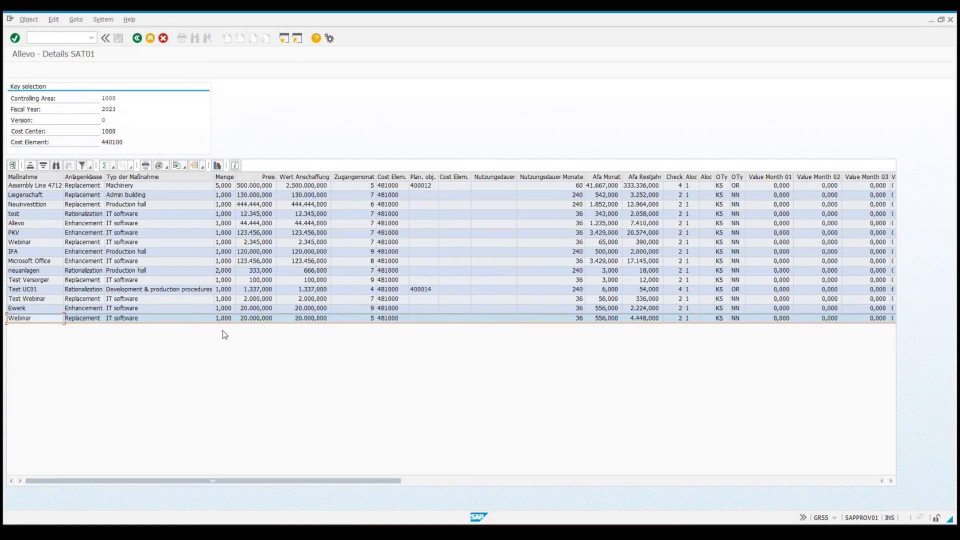
pyautogui.click(136, 38)
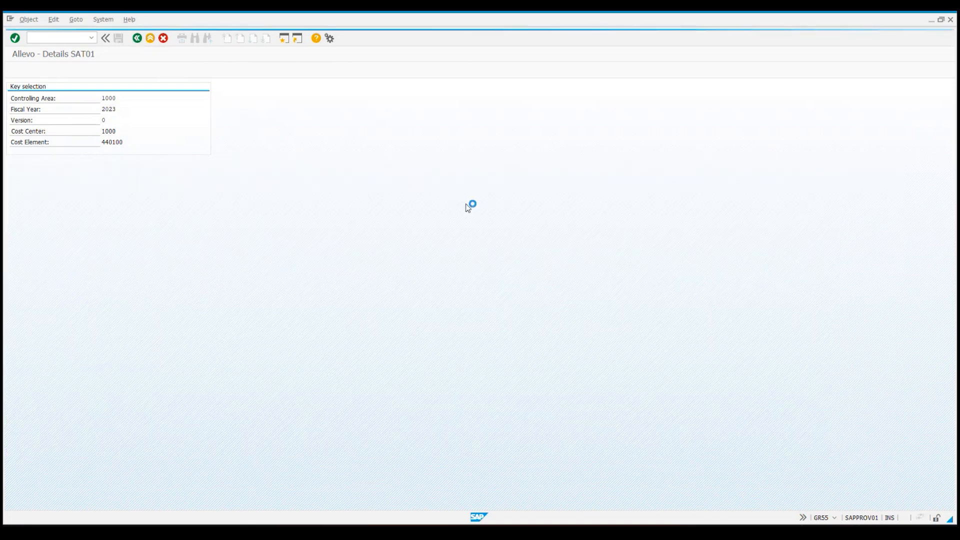
# Switch back to the planning workbook and leave the planning for cost center 1000 without saving.
pyautogui.hotkey('alt', 'Tab')
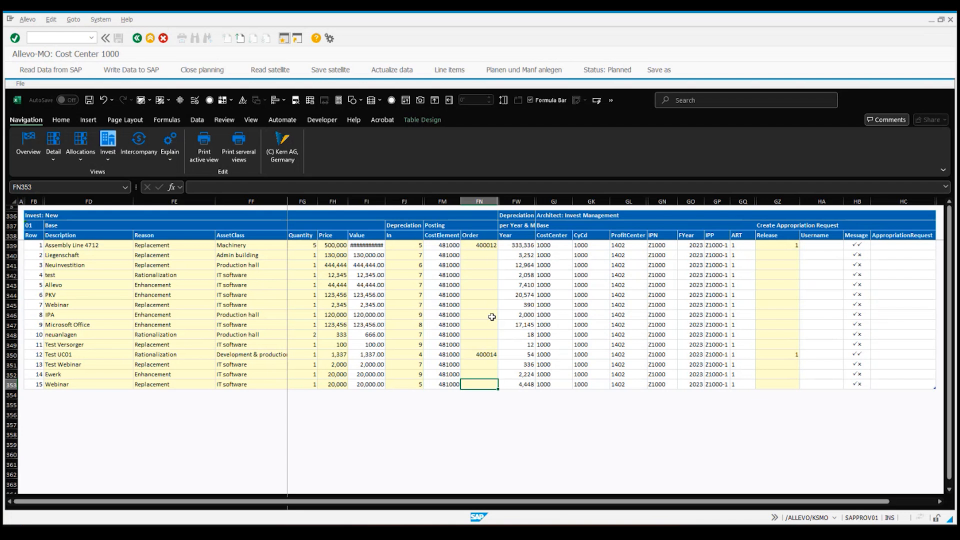
pyautogui.click(137, 38)
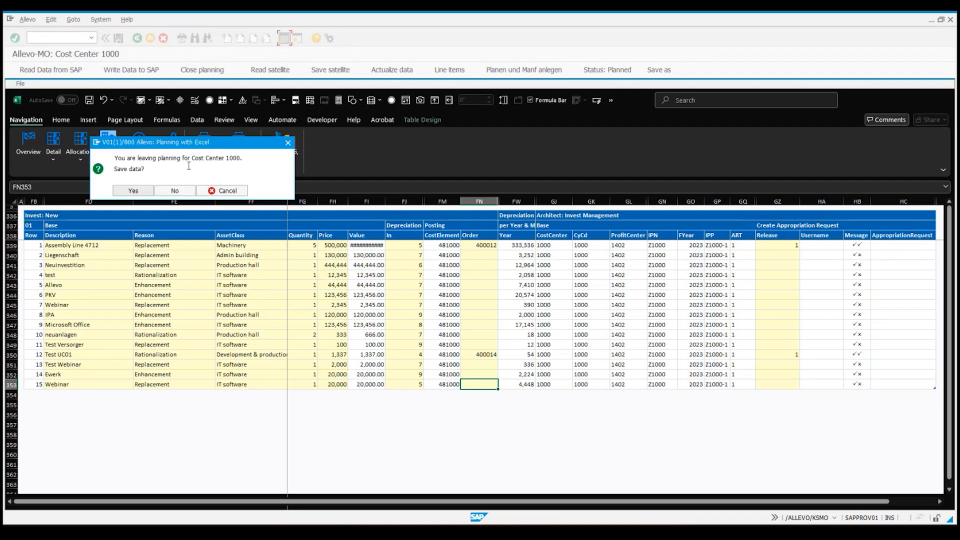
pyautogui.click(180, 192)
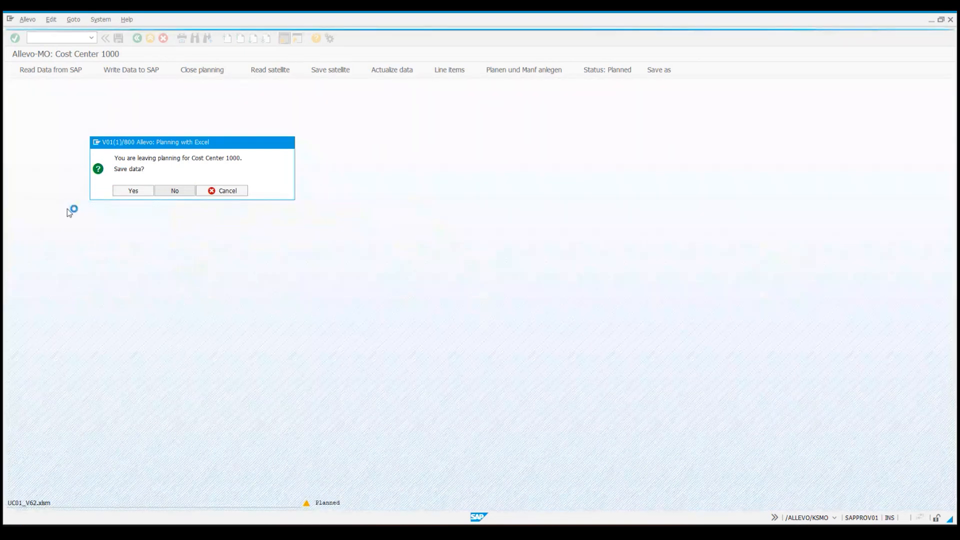
# Choose the layout UD09 Scenario, start the workplace for cost center 1000 and acknowledge the log messages.
pyautogui.click(186, 121)
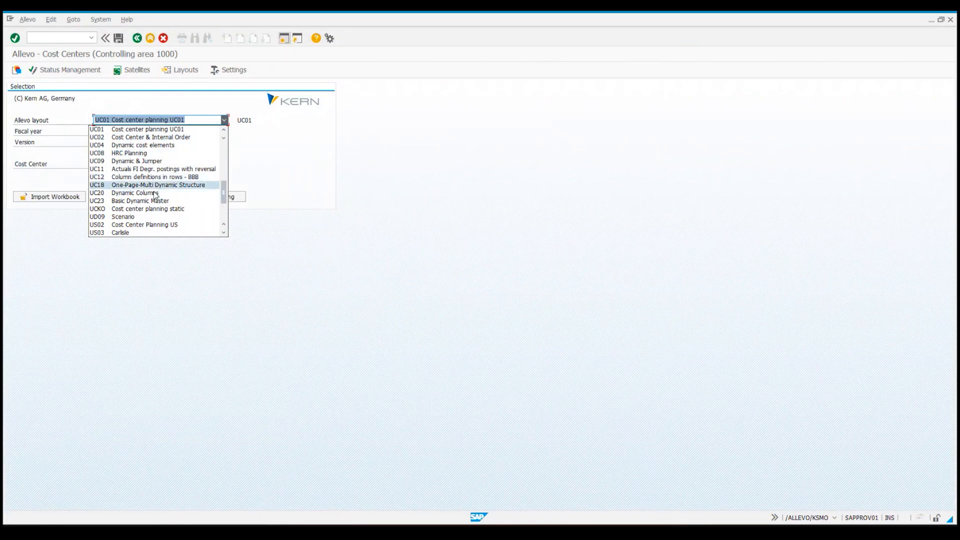
pyautogui.click(144, 218)
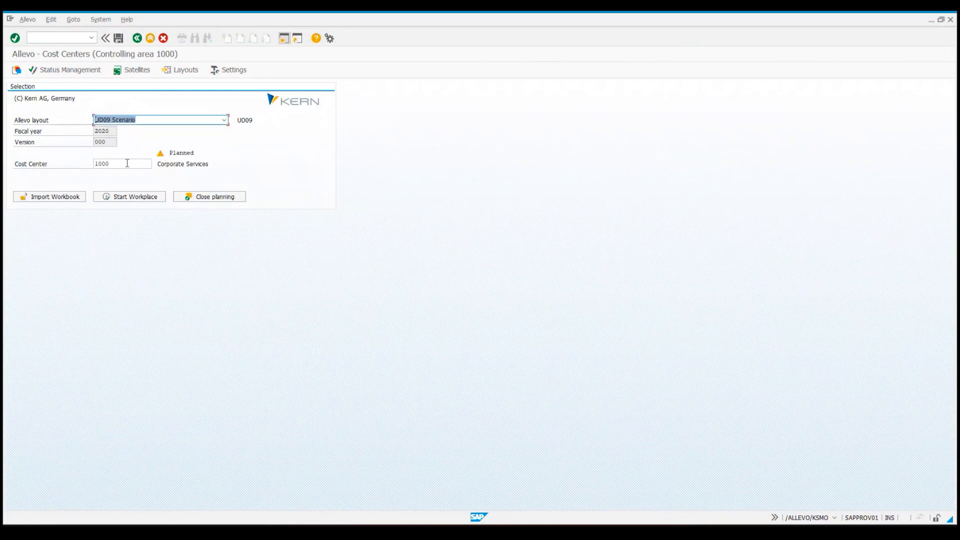
pyautogui.click(138, 201)
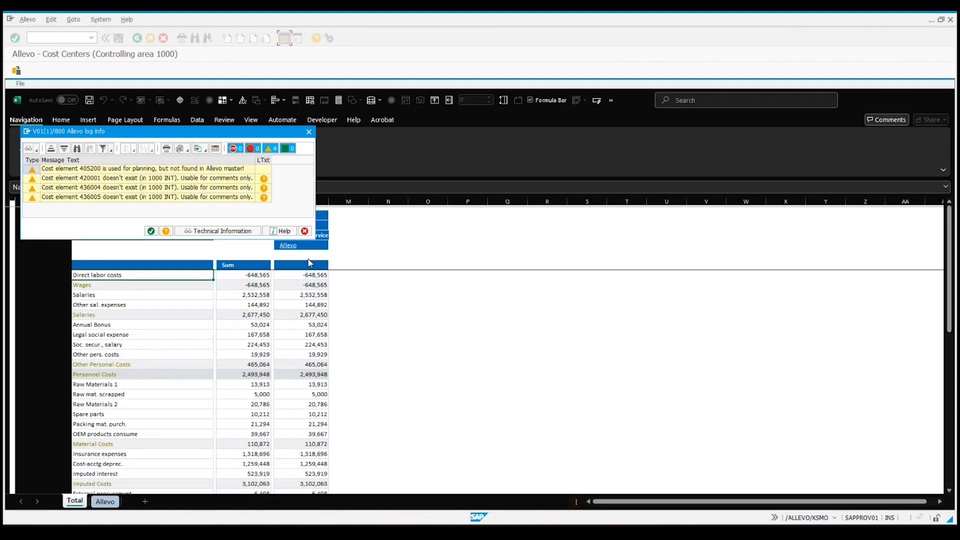
pyautogui.click(151, 232)
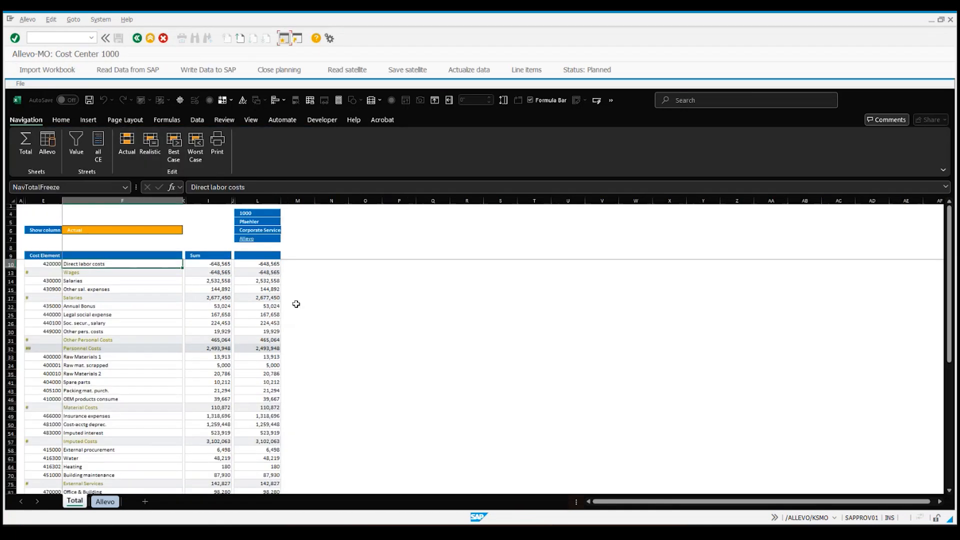
# Show the Allevo sheet and copy the Realistic plan values into the Worst Case V 1 column.
pyautogui.click(44, 145)
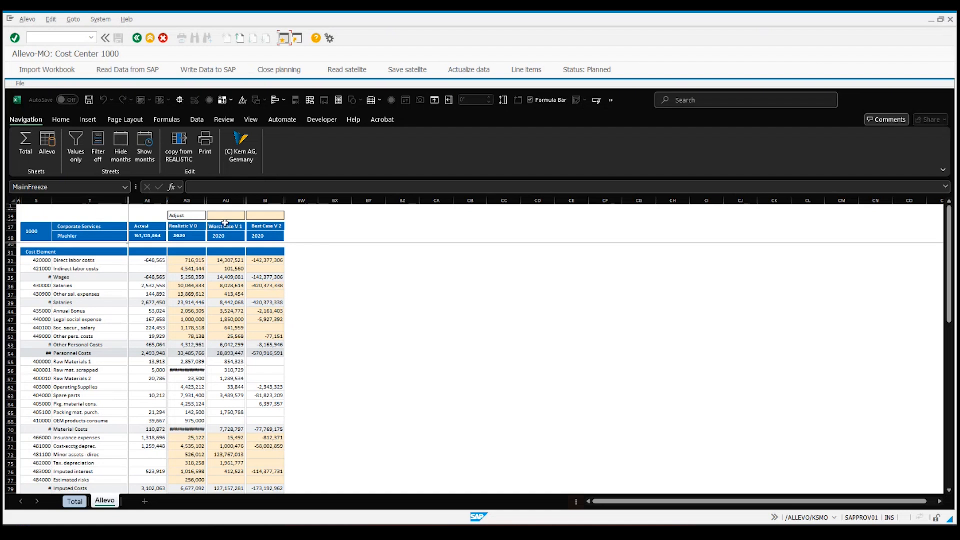
pyautogui.click(229, 261)
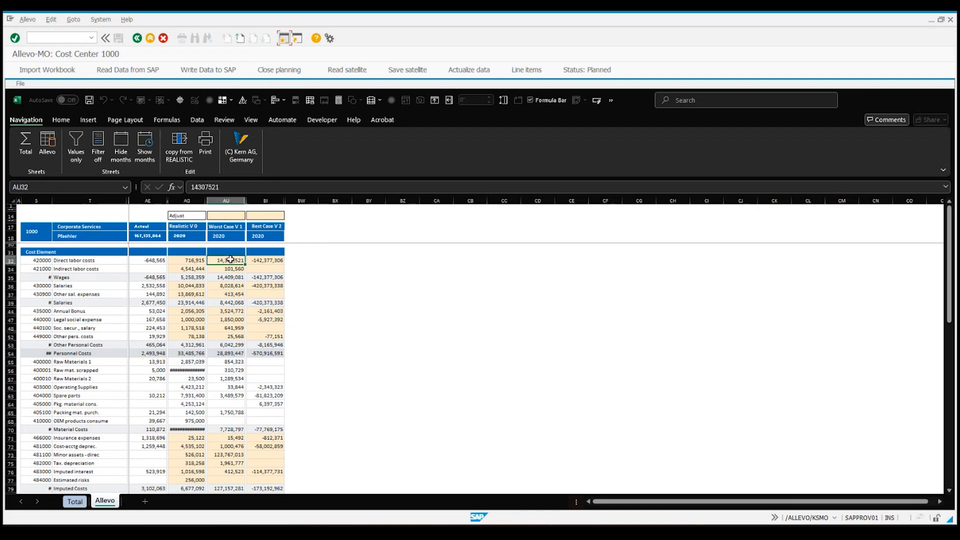
pyautogui.click(175, 149)
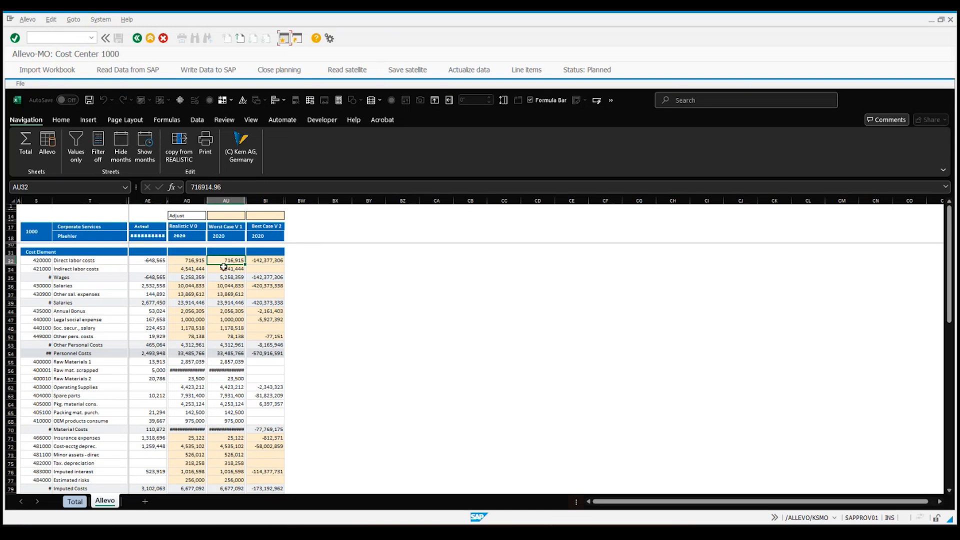
# Set the adjustment for the Worst Case V 1 column to -20%.
pyautogui.click(225, 216)
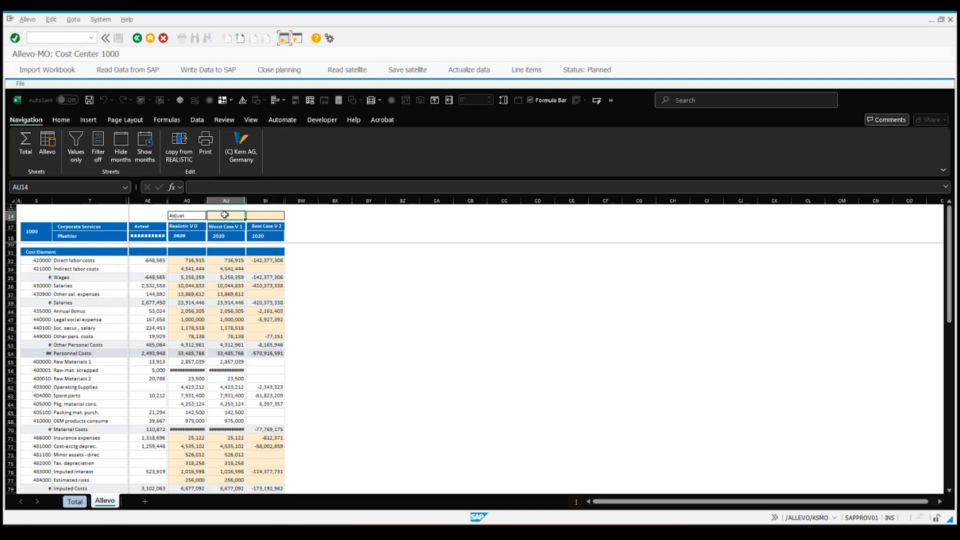
pyautogui.write('82')
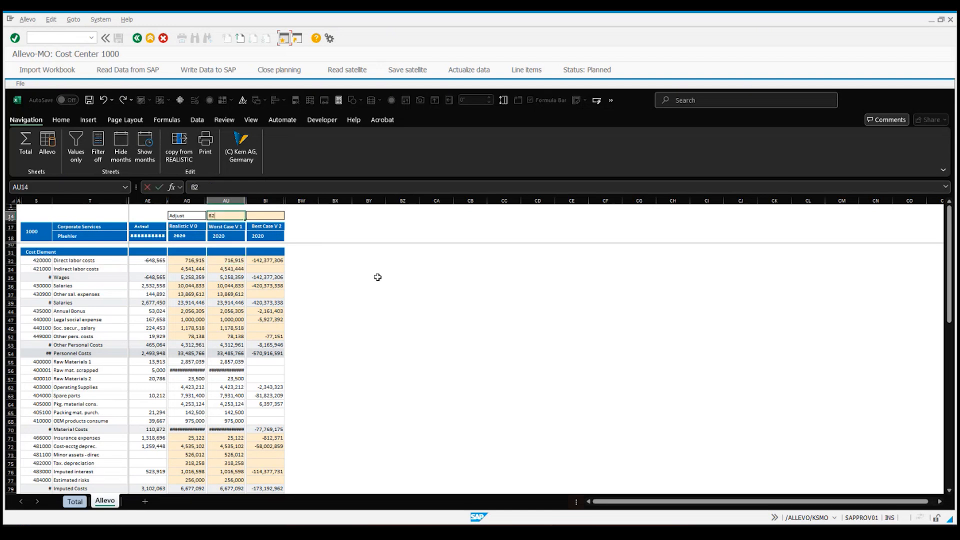
pyautogui.press('BackSpace')
pyautogui.press('BackSpace')
pyautogui.press('BackSpace')
pyautogui.write('-20%')
pyautogui.press('Return')
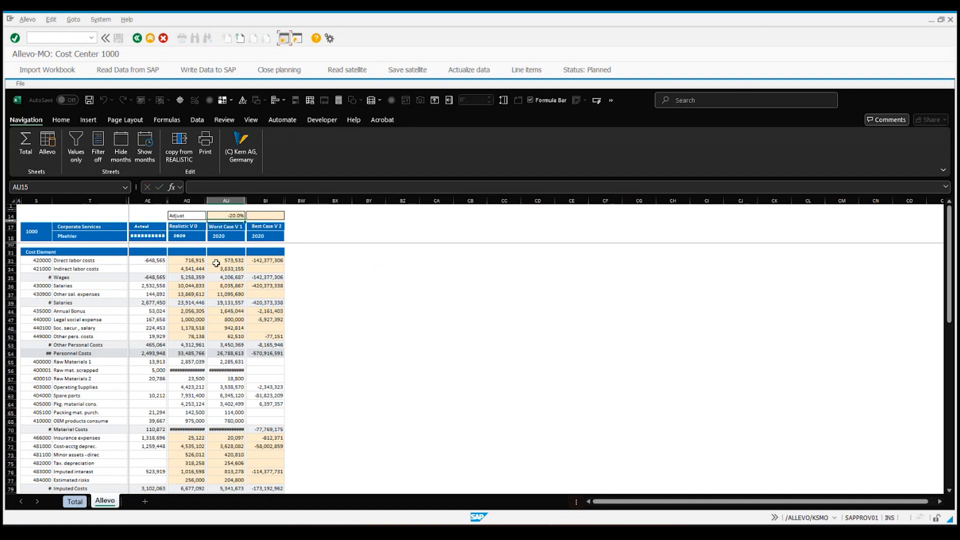
# Set the adjustment for the Best Case V 2 column to 10%.
pyautogui.click(268, 216)
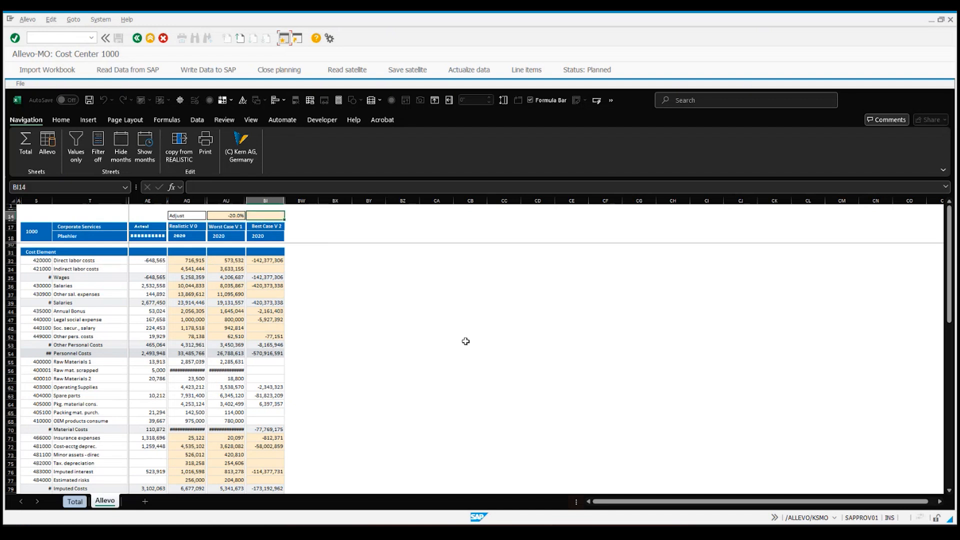
pyautogui.write('10%')
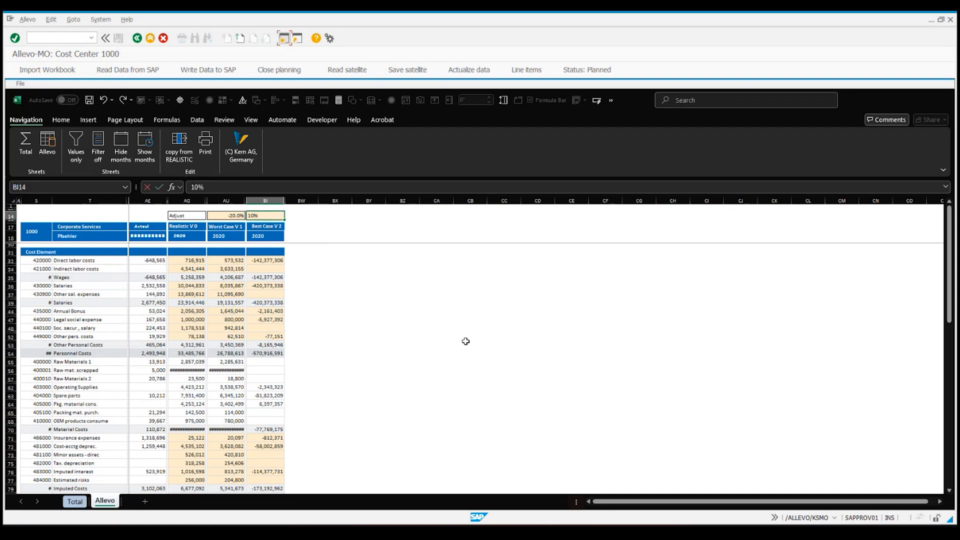
pyautogui.press('Return')
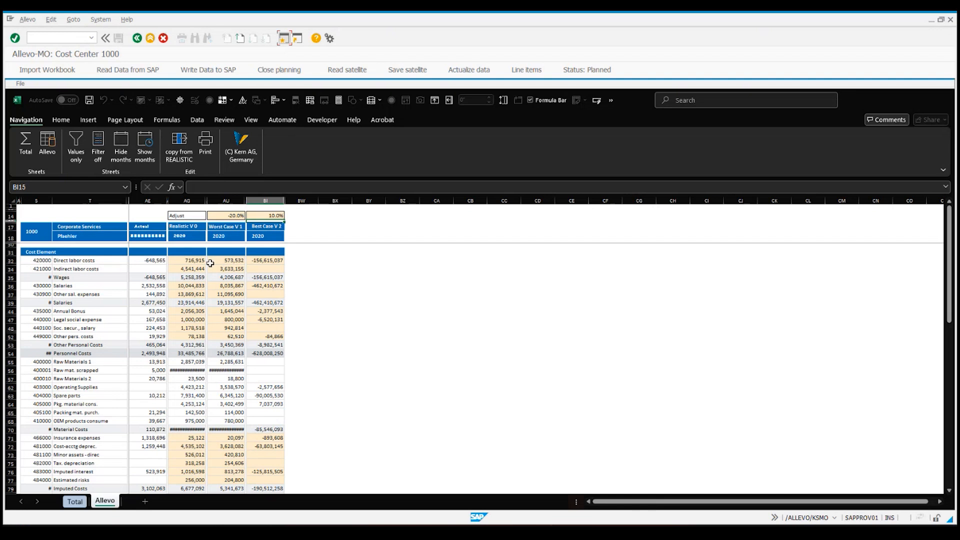
# Leave the scenario planning for cost center 1000 and look through the available Allevo layouts.
pyautogui.click(137, 40)
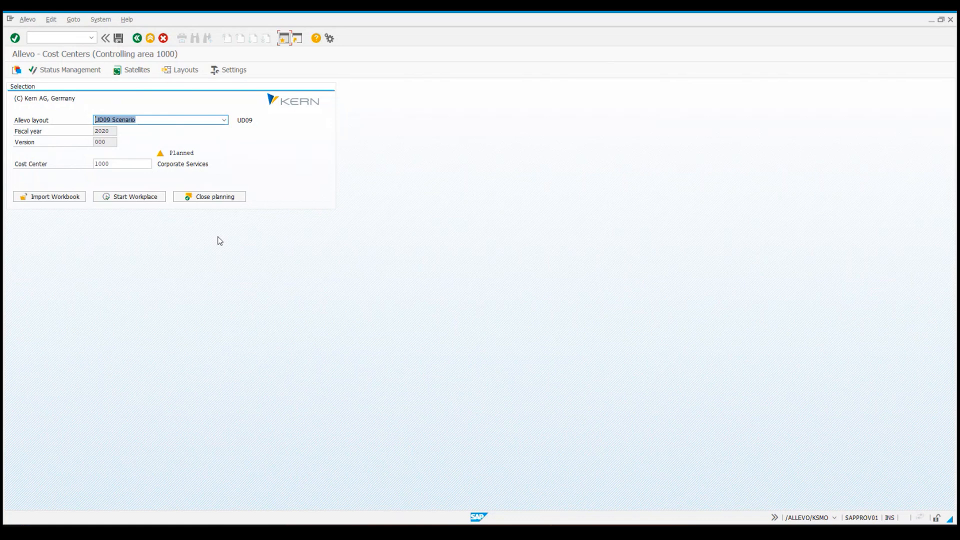
pyautogui.click(224, 120)
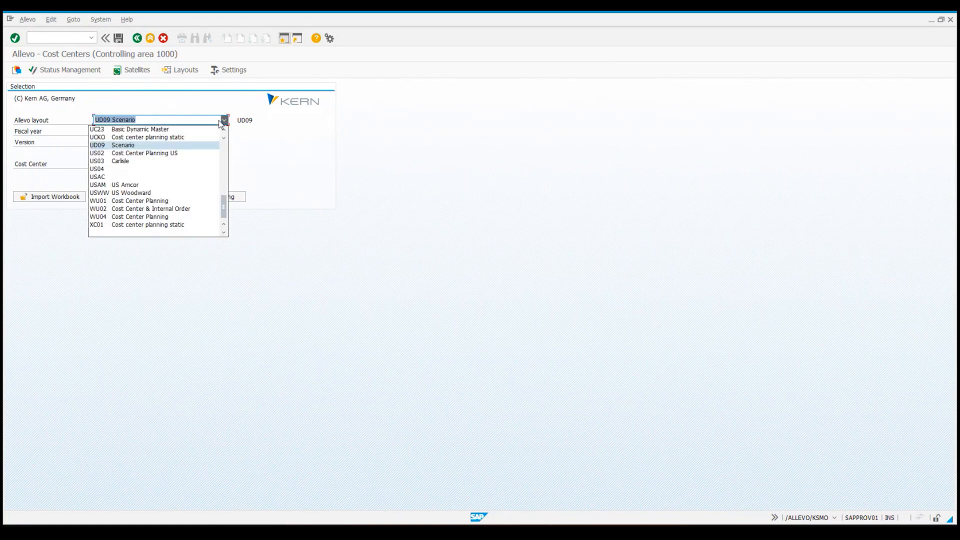
pyautogui.scroll(3, 200, 145)
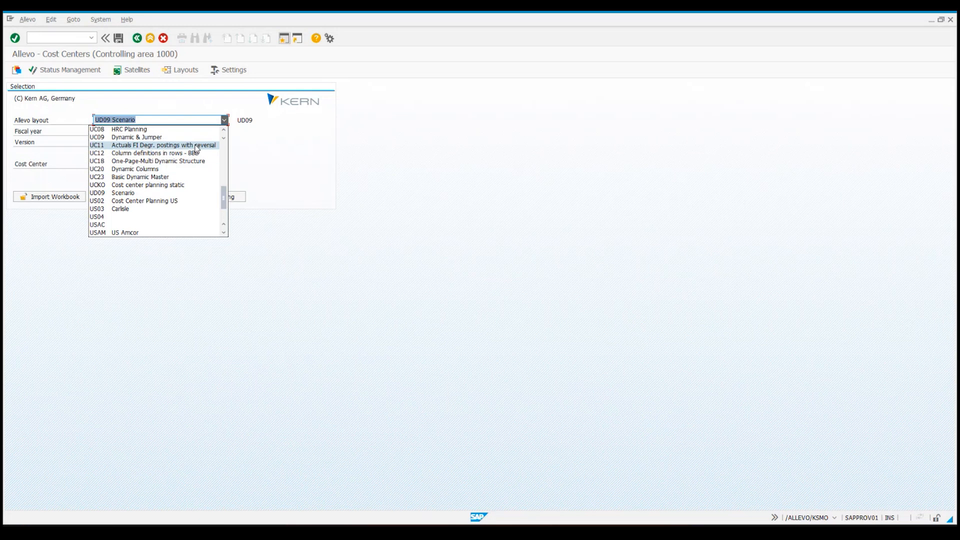
pyautogui.scroll(1, 197, 149)
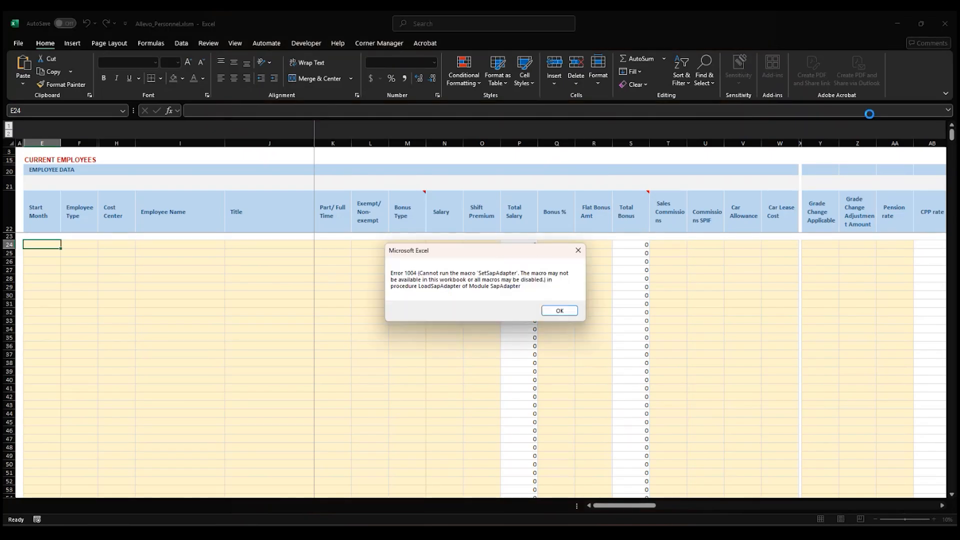
# Acknowledge the error in the Allevo_Personnel workbook, show the Personnel sheet and examine the planning columns for current employees.
pyautogui.click(560, 311)
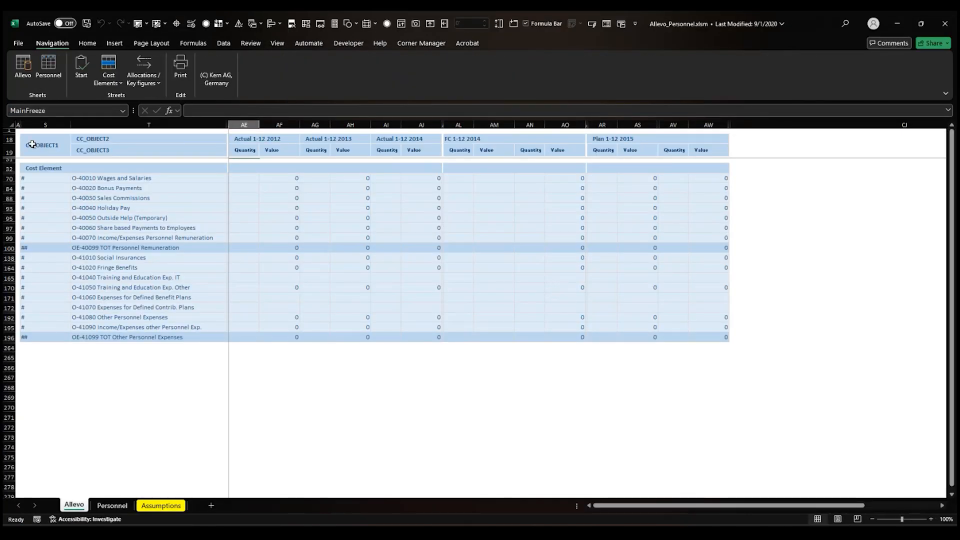
pyautogui.click(49, 67)
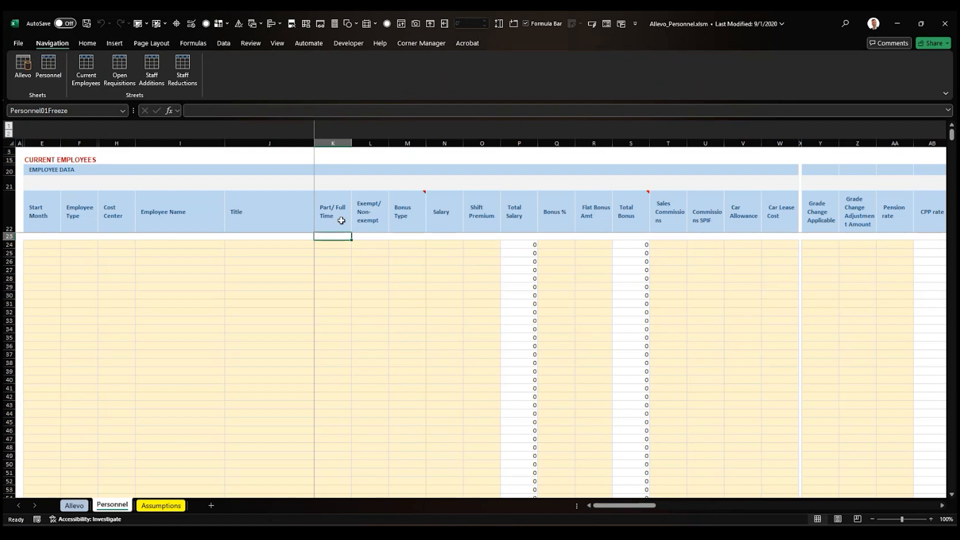
pyautogui.click(291, 245)
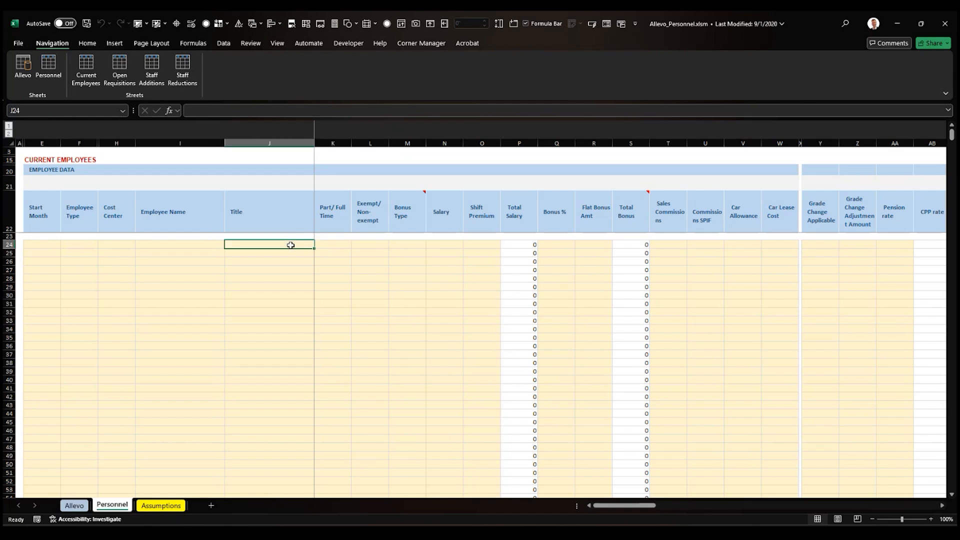
pyautogui.moveTo(619, 509); pyautogui.dragTo(657, 509)
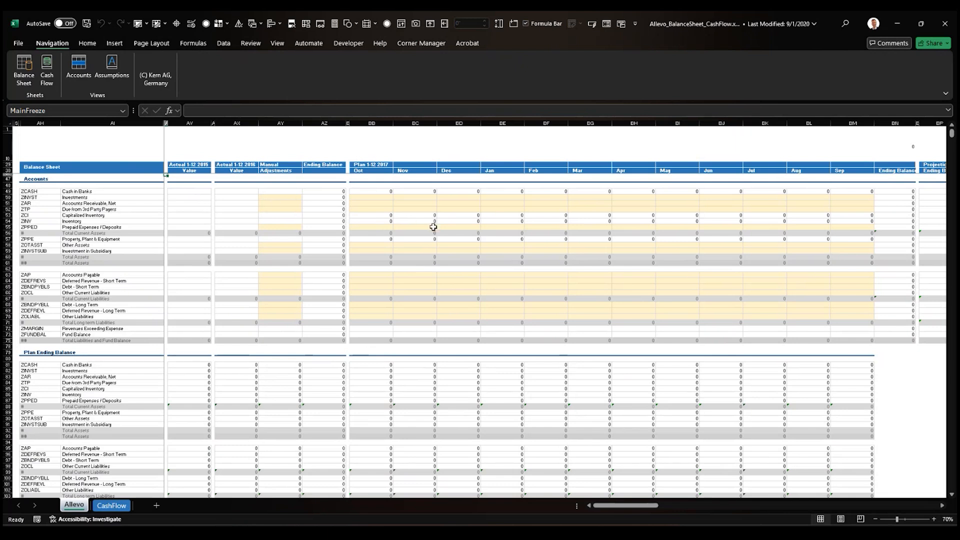
# Examine the balance sheet's monthly plan inputs and Plan Ending Balance formulas in Allevo_BalanceSheet_CashFlow, and open the Cash Flow sheet.
pyautogui.click(382, 197)
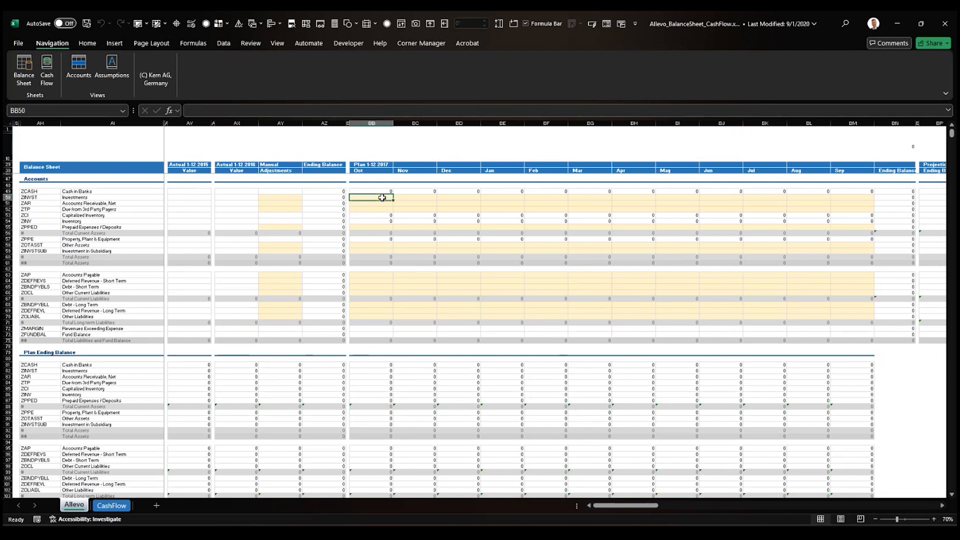
pyautogui.click(369, 383)
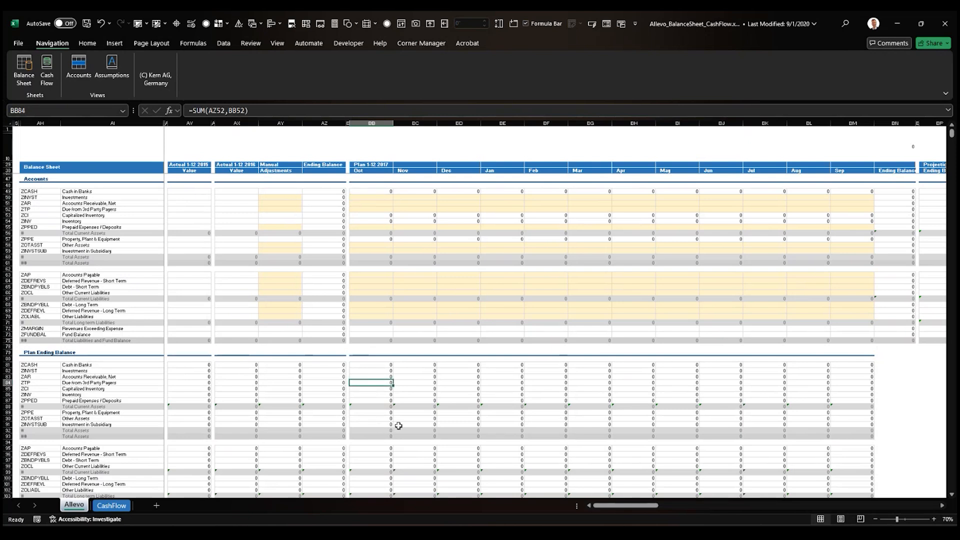
pyautogui.scroll(-3, 399, 426)
pyautogui.click(50, 74)
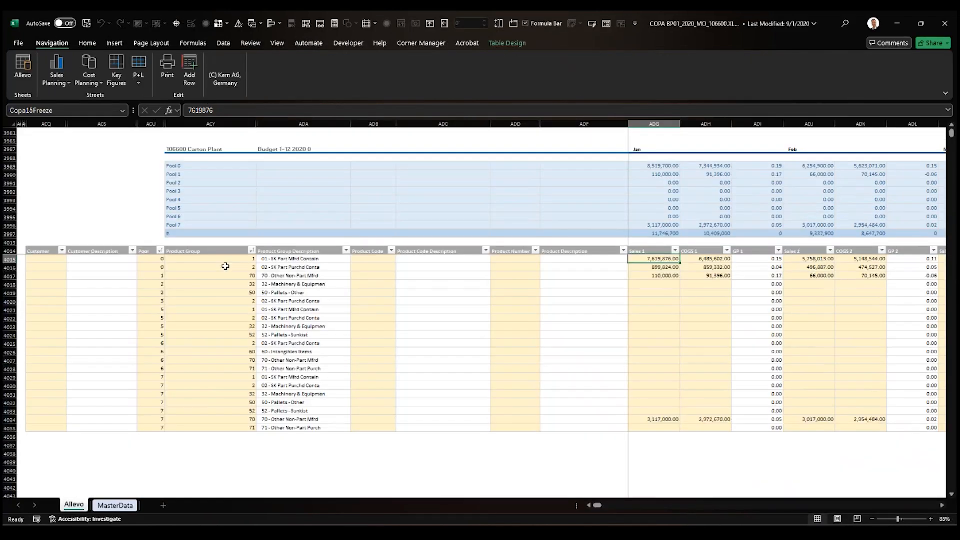
# In the COPA workbook, examine the Actuals 2018 sales by customer and product and return to the sales Budget view.
pyautogui.click(209, 275)
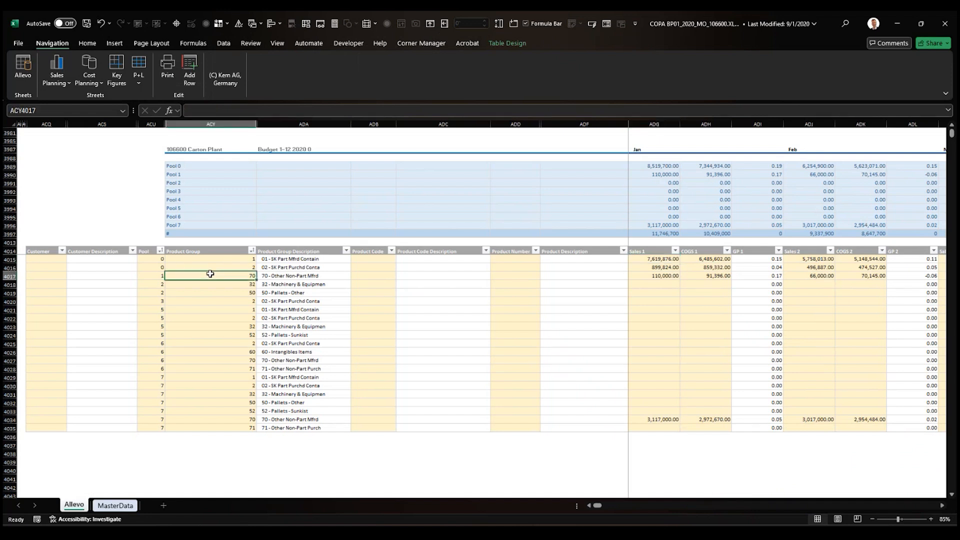
pyautogui.click(56, 80)
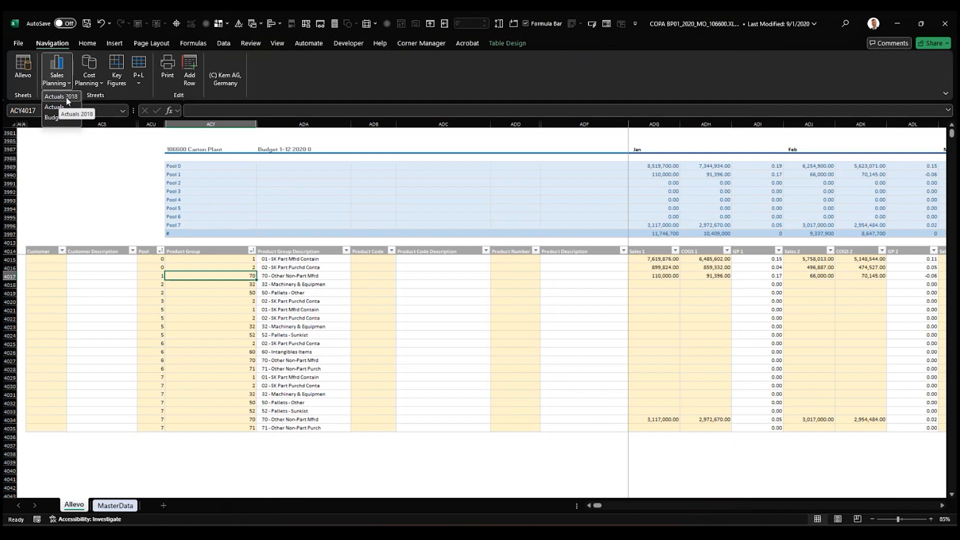
pyautogui.click(71, 96)
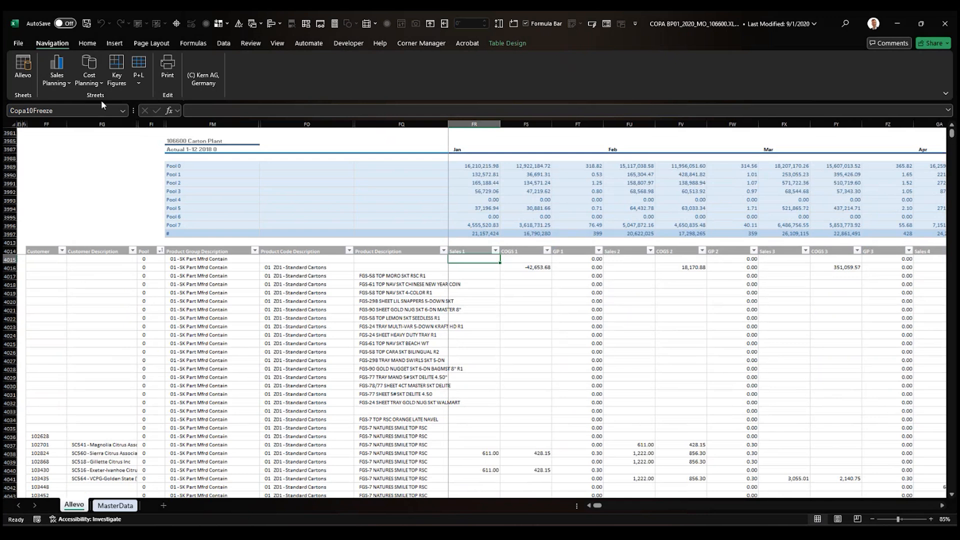
pyautogui.scroll(-7, 404, 390)
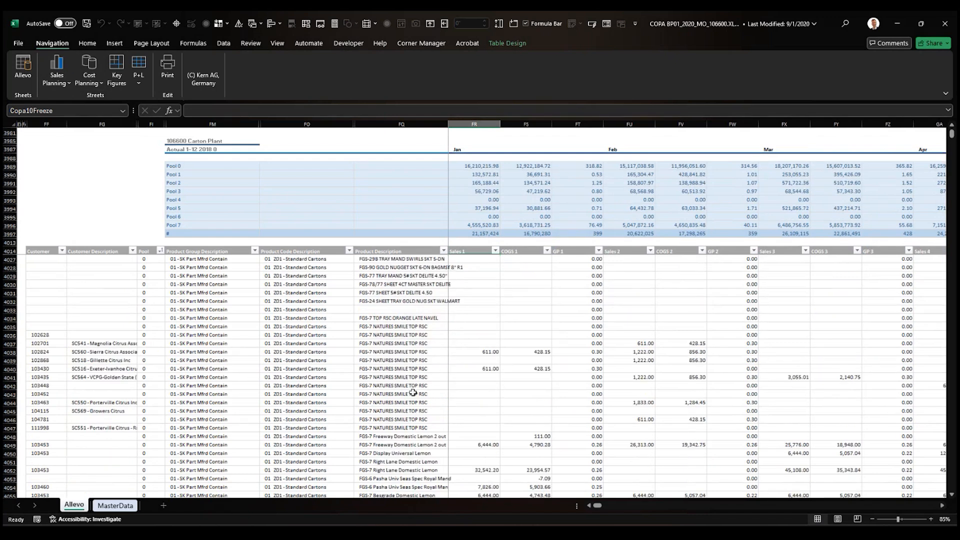
pyautogui.scroll(-3, 413, 394)
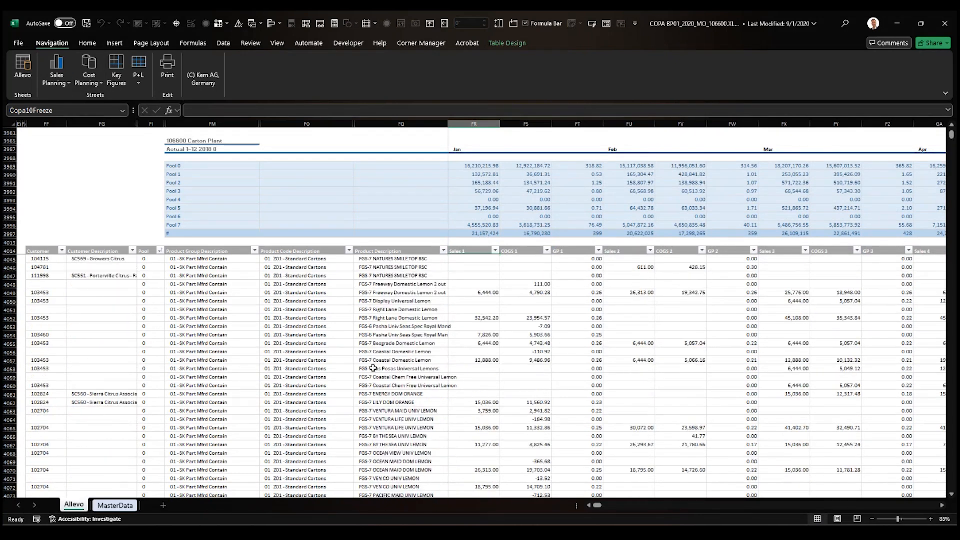
pyautogui.click(57, 73)
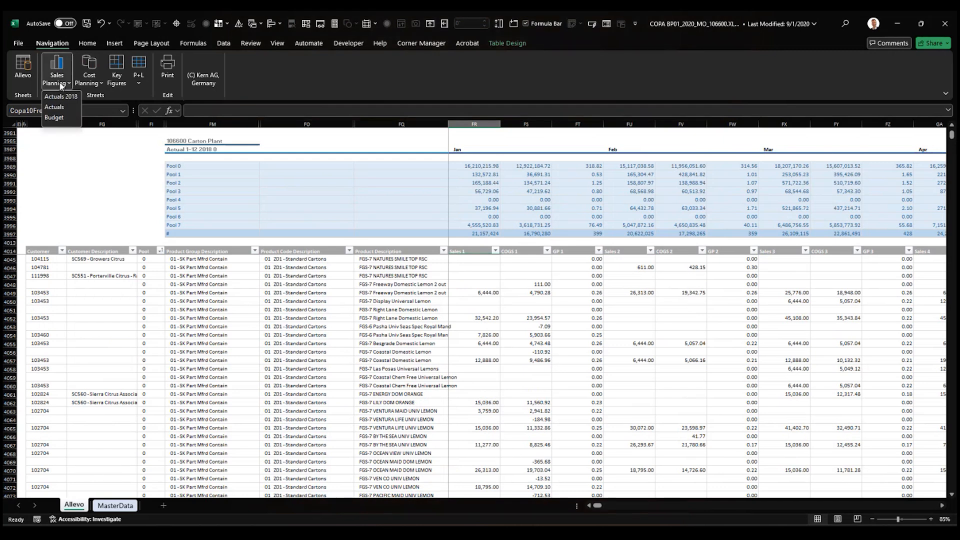
pyautogui.click(59, 119)
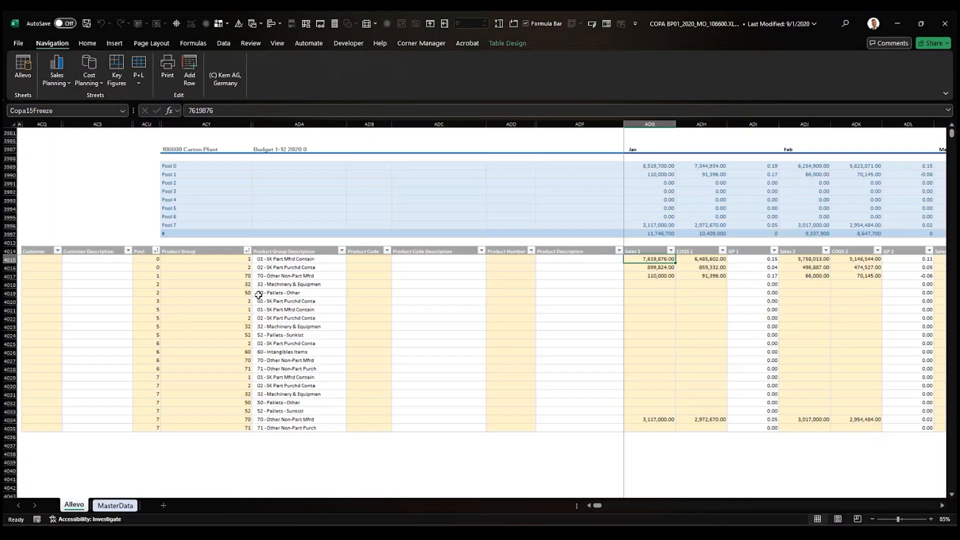
# Show the filtered cost planning view for the Carton Plant and examine its summary and cost element budget rows.
pyautogui.click(92, 84)
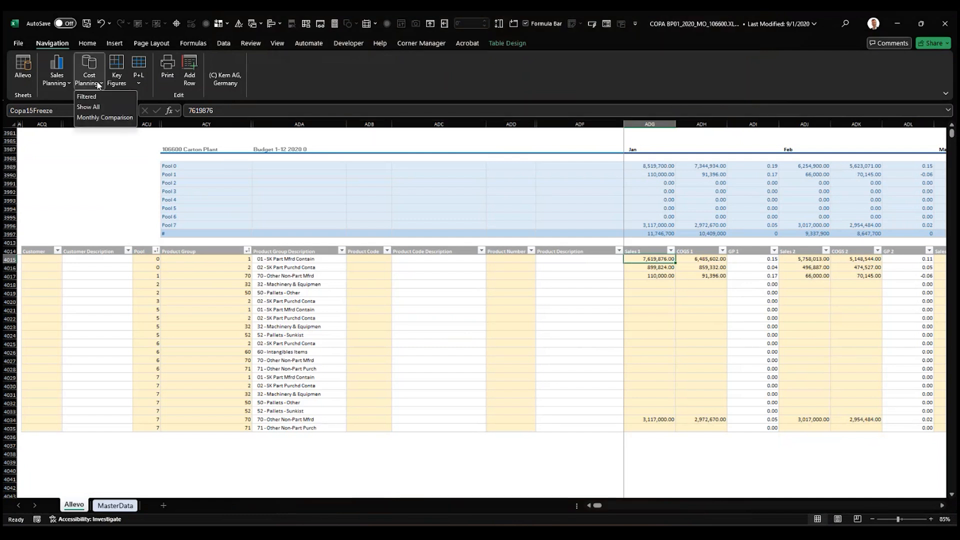
pyautogui.click(95, 96)
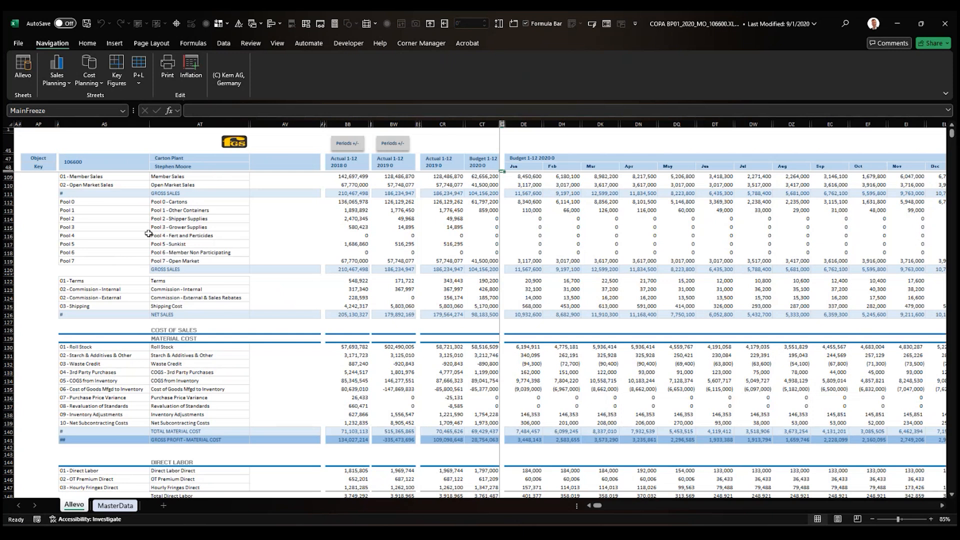
pyautogui.scroll(-5, 325, 330)
pyautogui.scroll(-20, 300, 307)
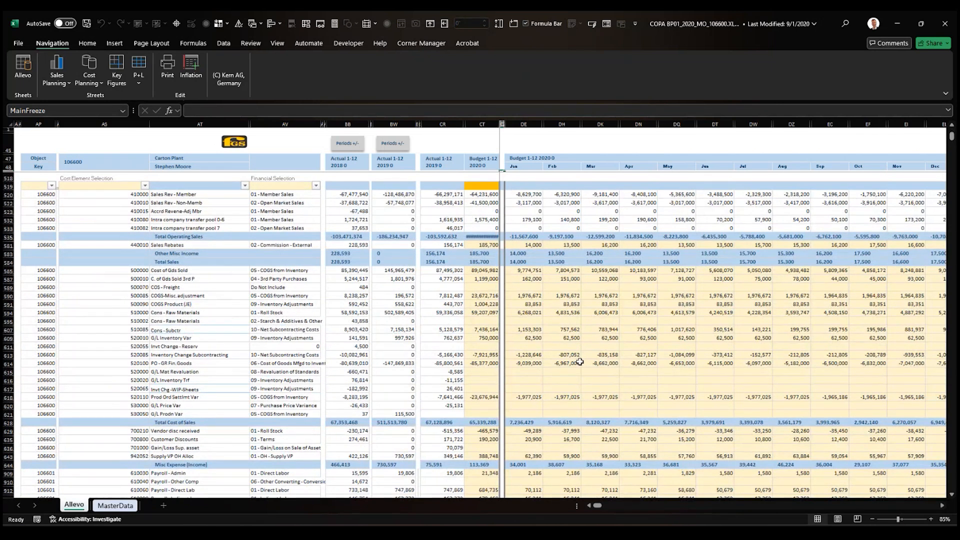
pyautogui.scroll(-2, 580, 361)
pyautogui.scroll(-5, 580, 362)
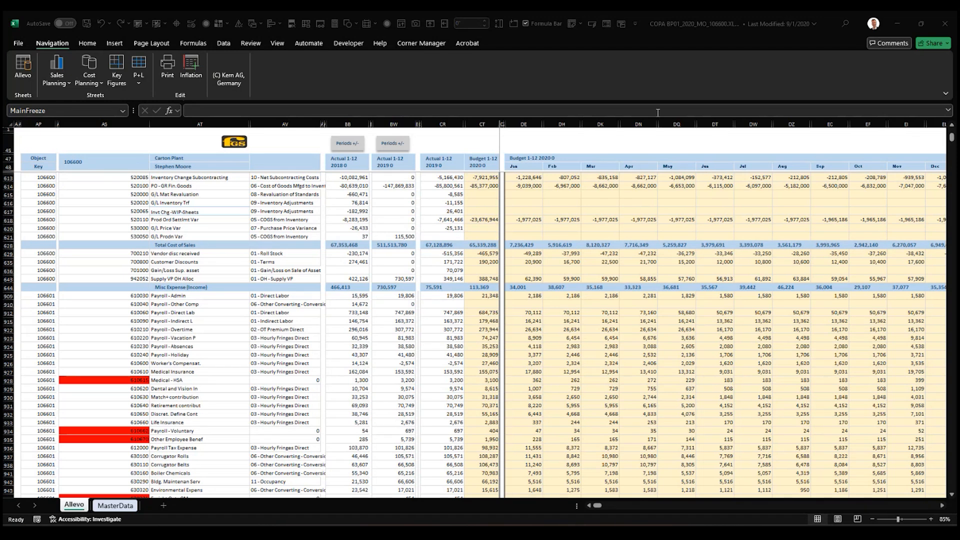
pyautogui.scroll(6, 523, 235)
pyautogui.scroll(15, 523, 235)
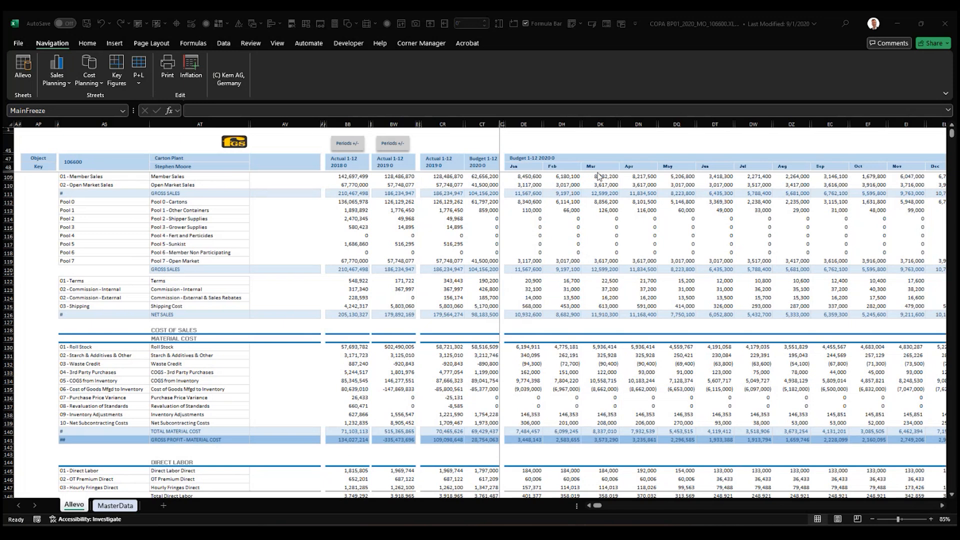
# Switch back to SAP, return to the Allevo Cockpit, open Allevo Reporting for cost centers and list the planning templates.
pyautogui.moveTo(545, 502)
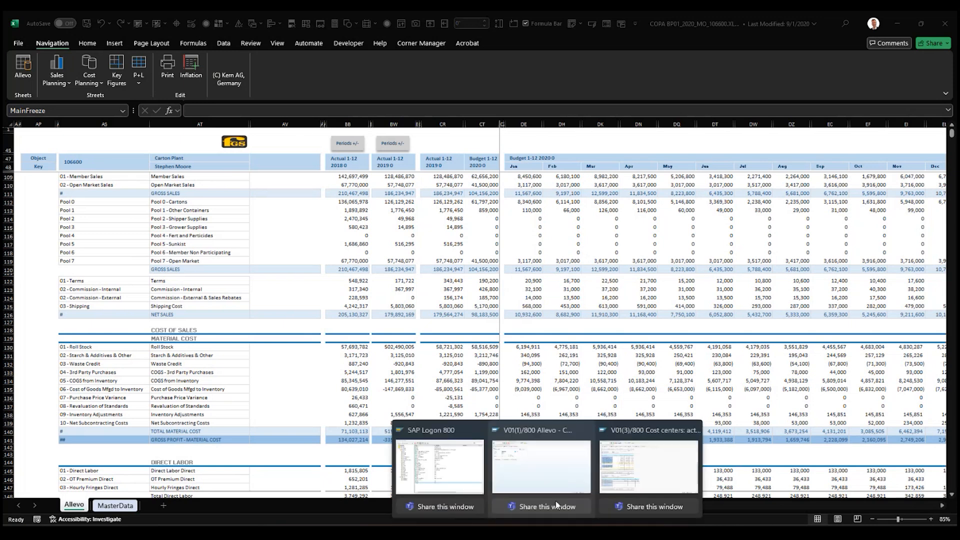
pyautogui.click(517, 463)
pyautogui.press('F3')
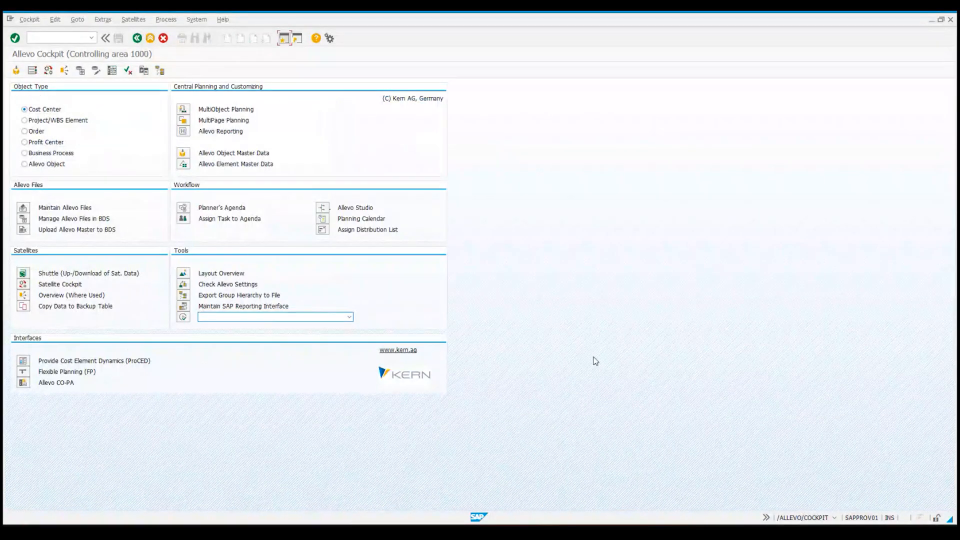
pyautogui.moveTo(558, 515)
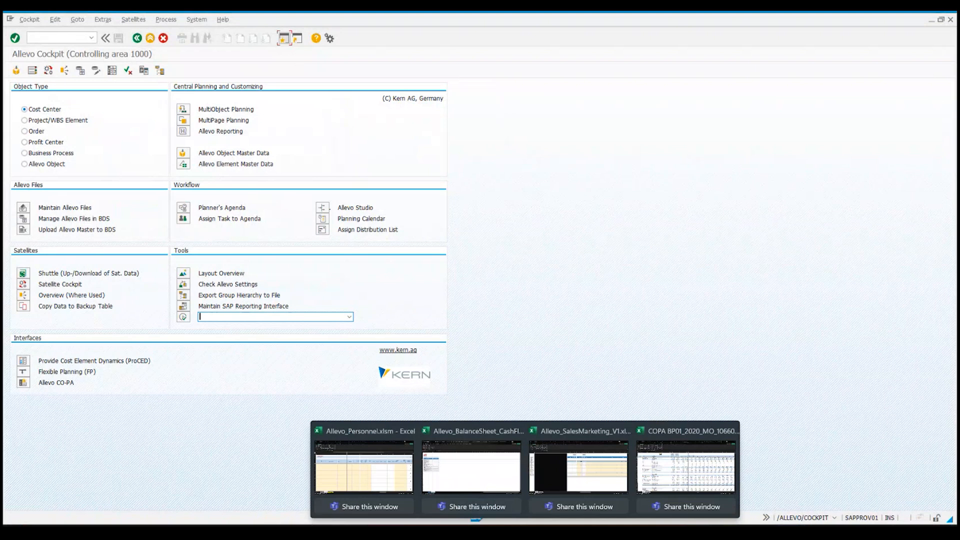
pyautogui.click(185, 132)
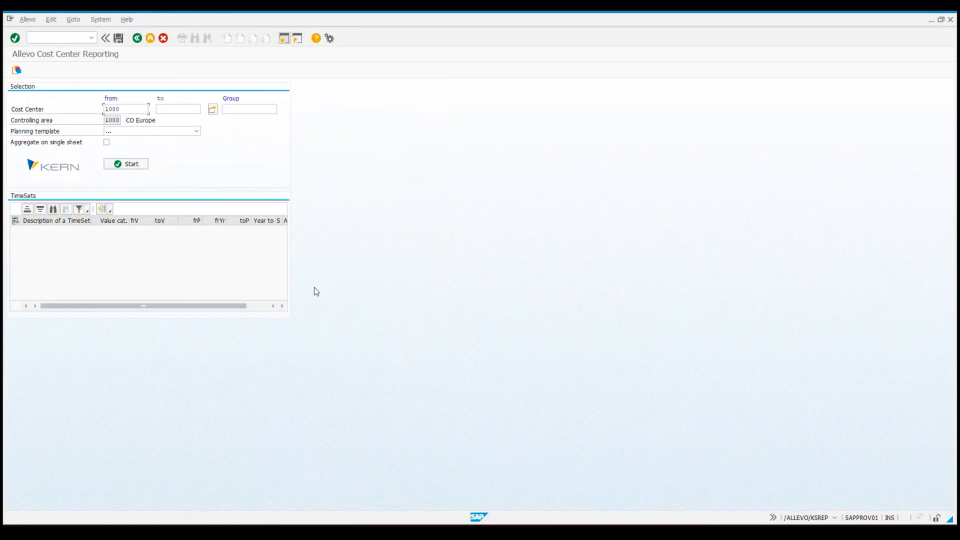
pyautogui.click(168, 131)
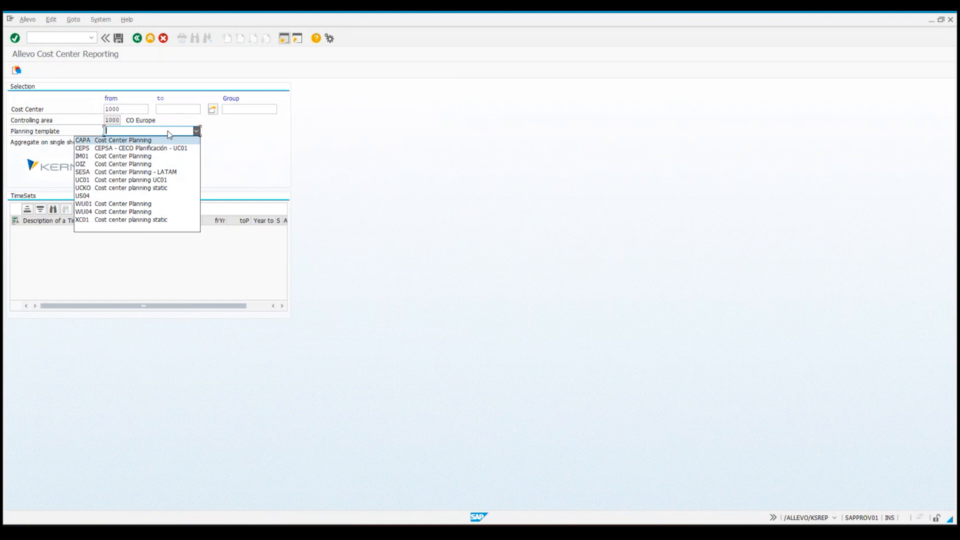